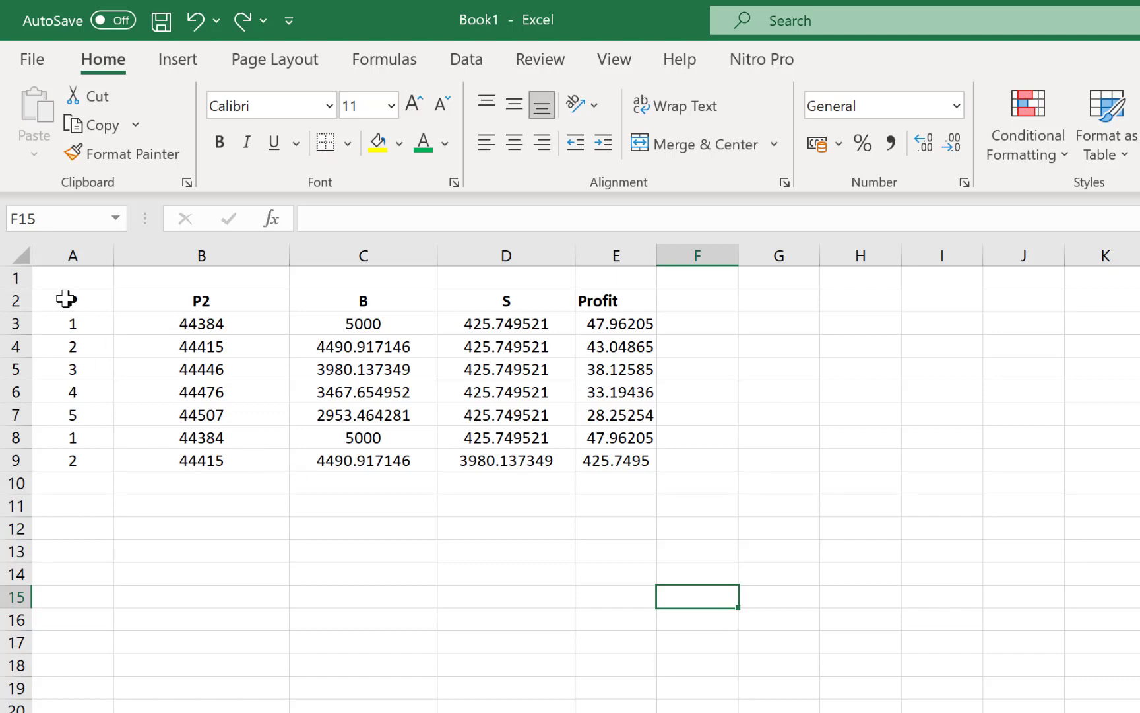
# - Remove duplicate rows from A2:E9 by comparing all five columns, and undo the removal
pyautogui.moveTo(66, 300); pyautogui.dragTo(593, 461)
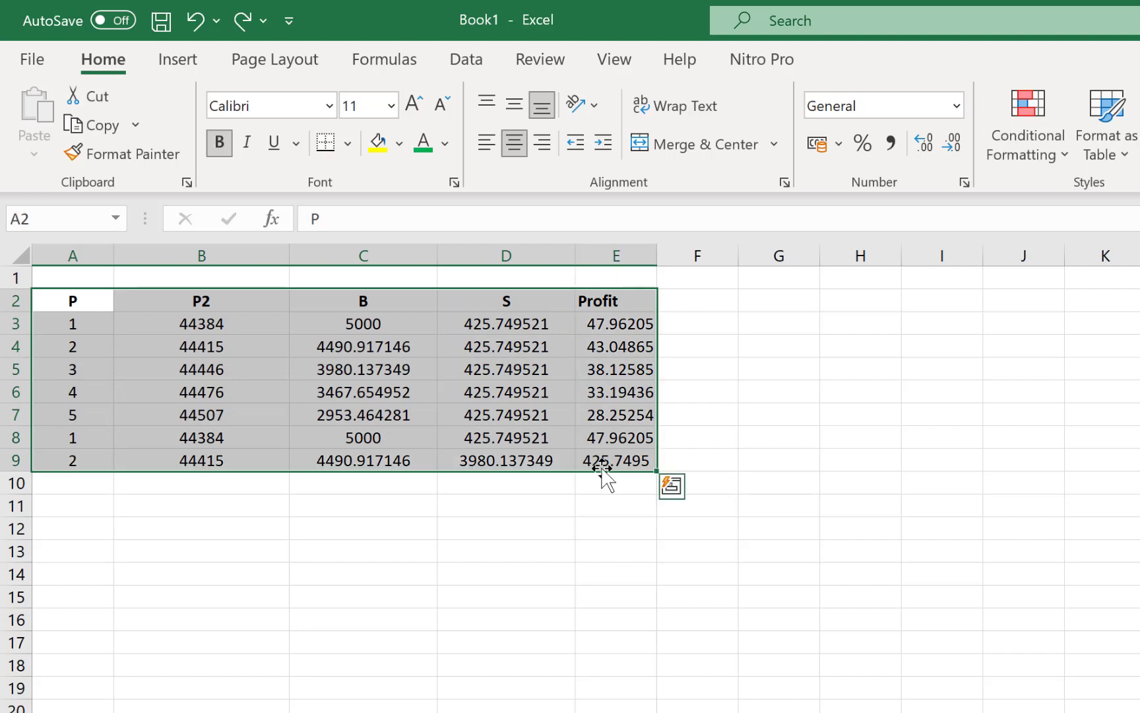
pyautogui.click(466, 63)
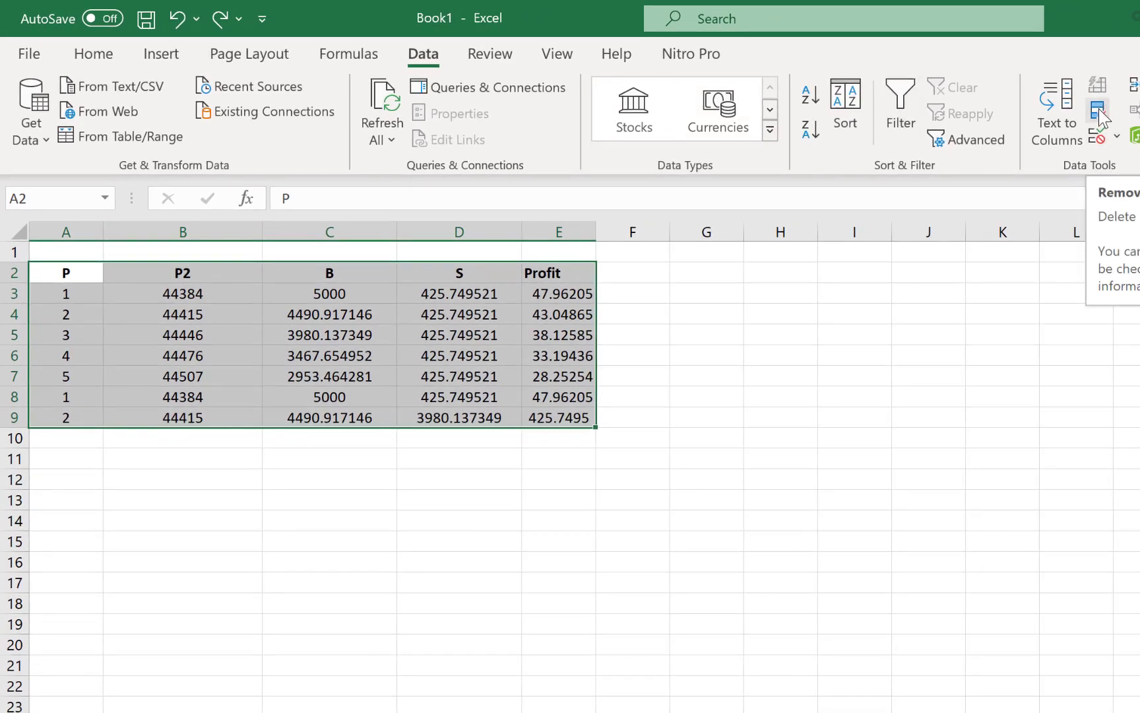
pyautogui.click(1099, 113)
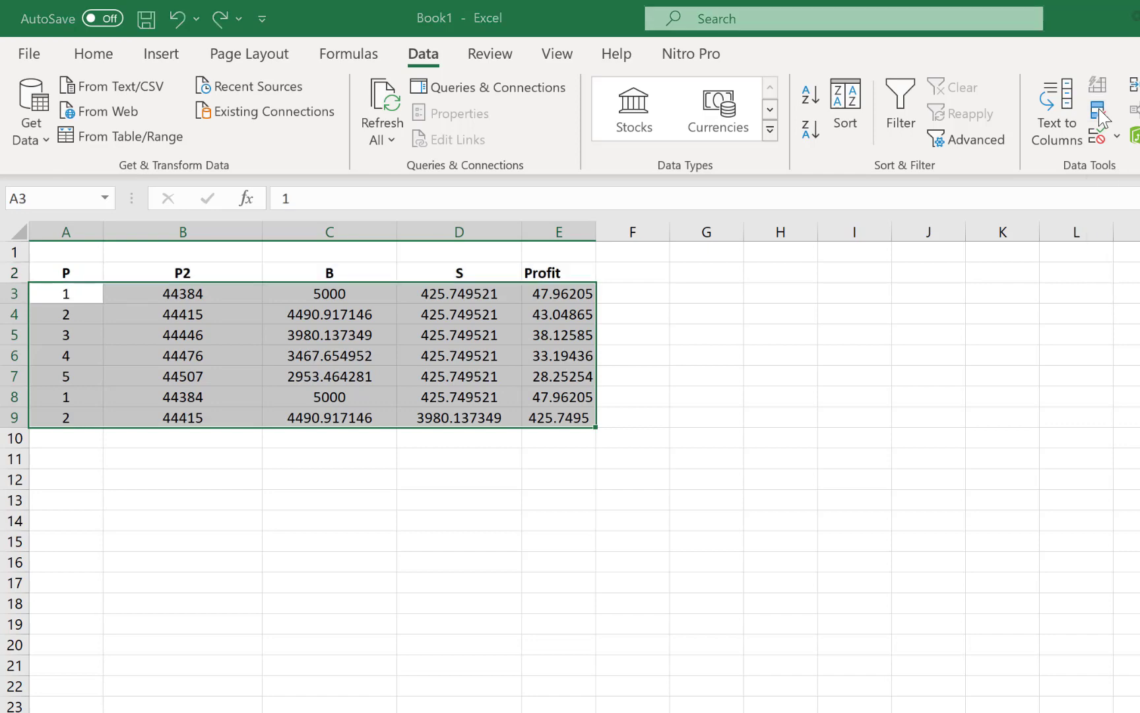
pyautogui.moveTo(820, 295); pyautogui.dragTo(800, 317)
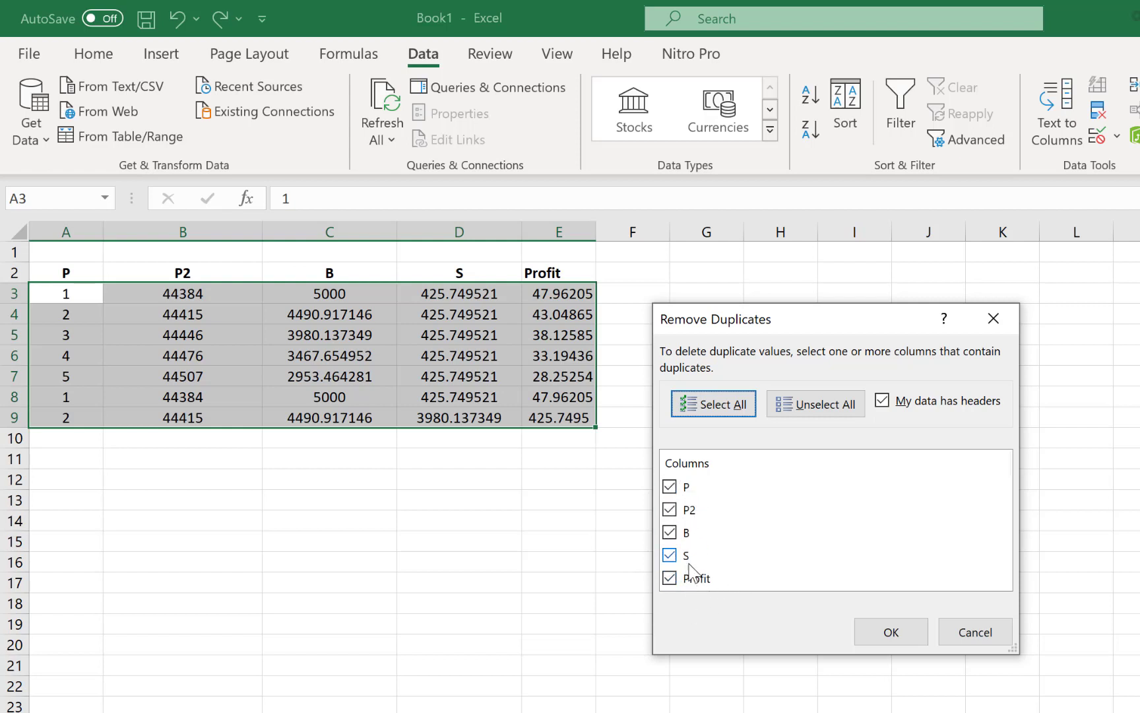
pyautogui.click(882, 638)
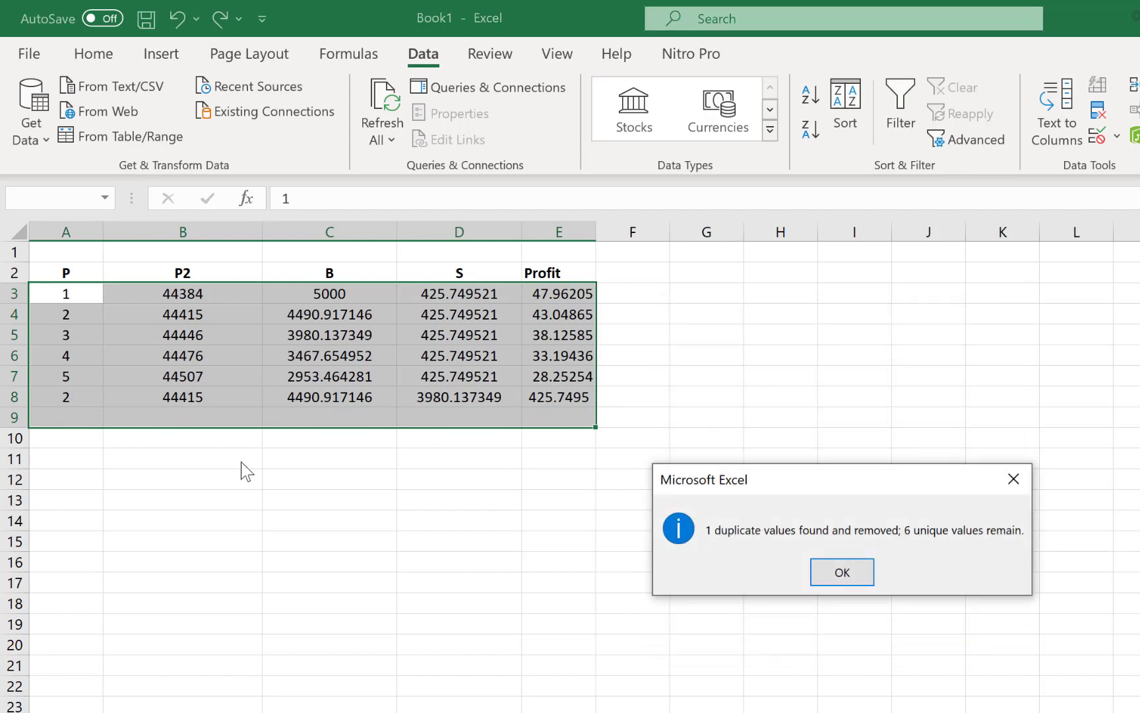
pyautogui.click(837, 573)
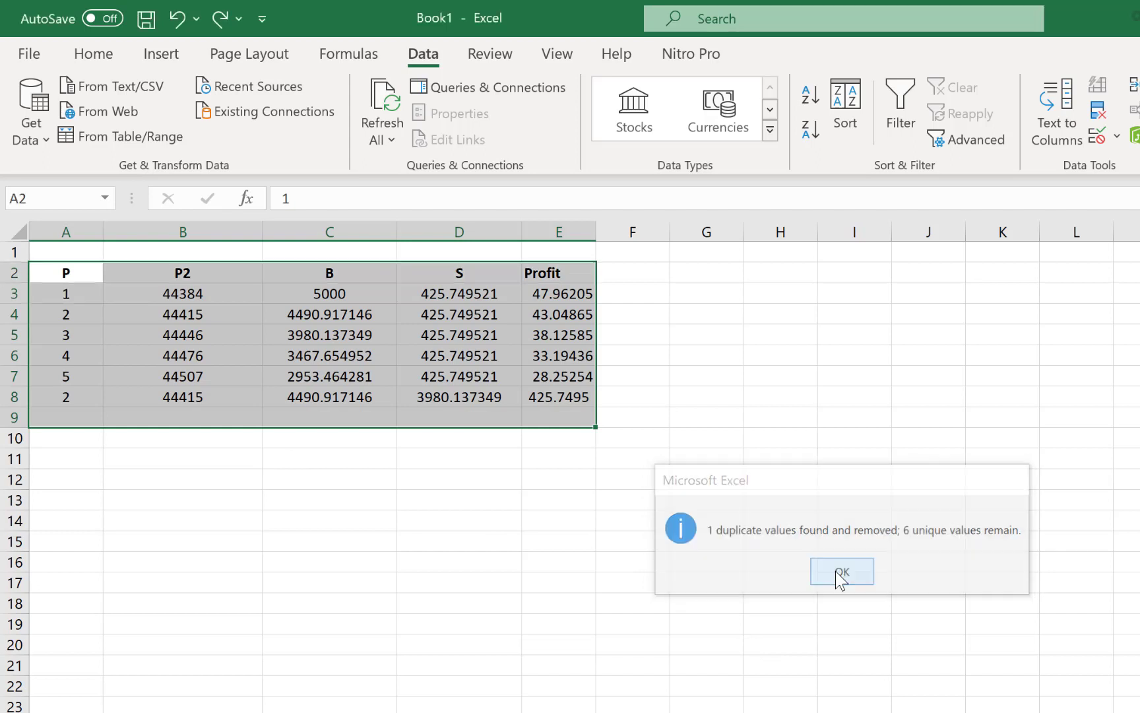
pyautogui.hotkey('ctrl', 'z')
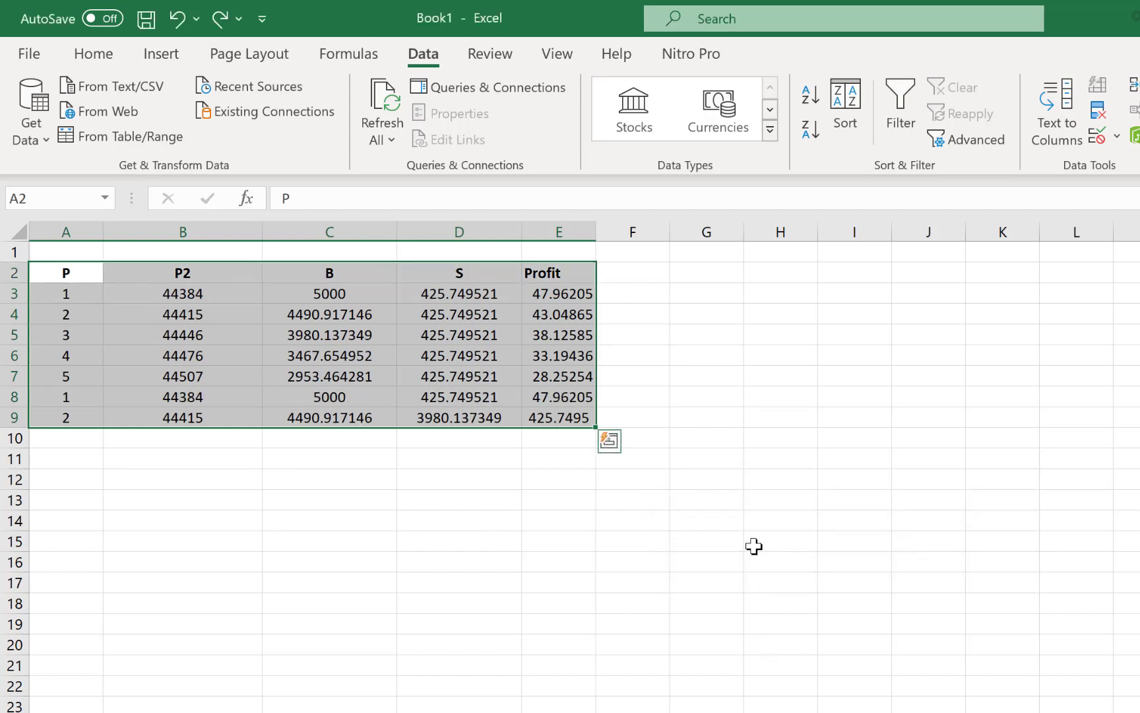
# - Remove duplicate rows from the A2:E9 table with headers, comparing only the columns P, P2 and B
pyautogui.click(1098, 110)
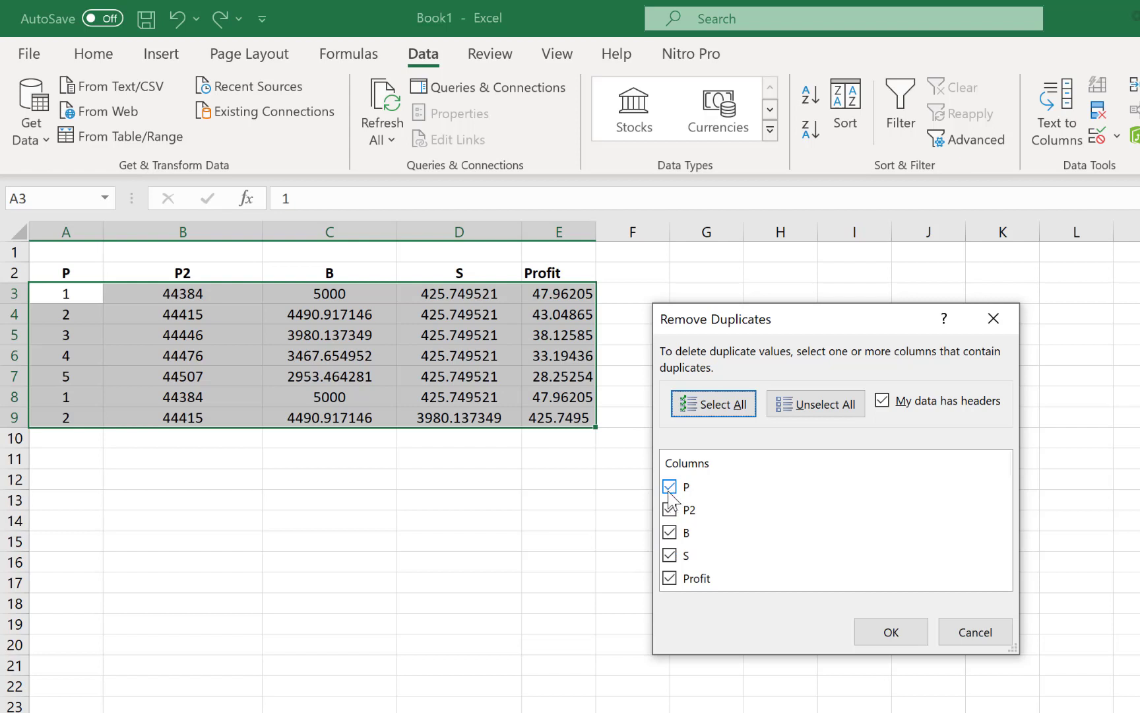
pyautogui.click(670, 555)
pyautogui.click(670, 579)
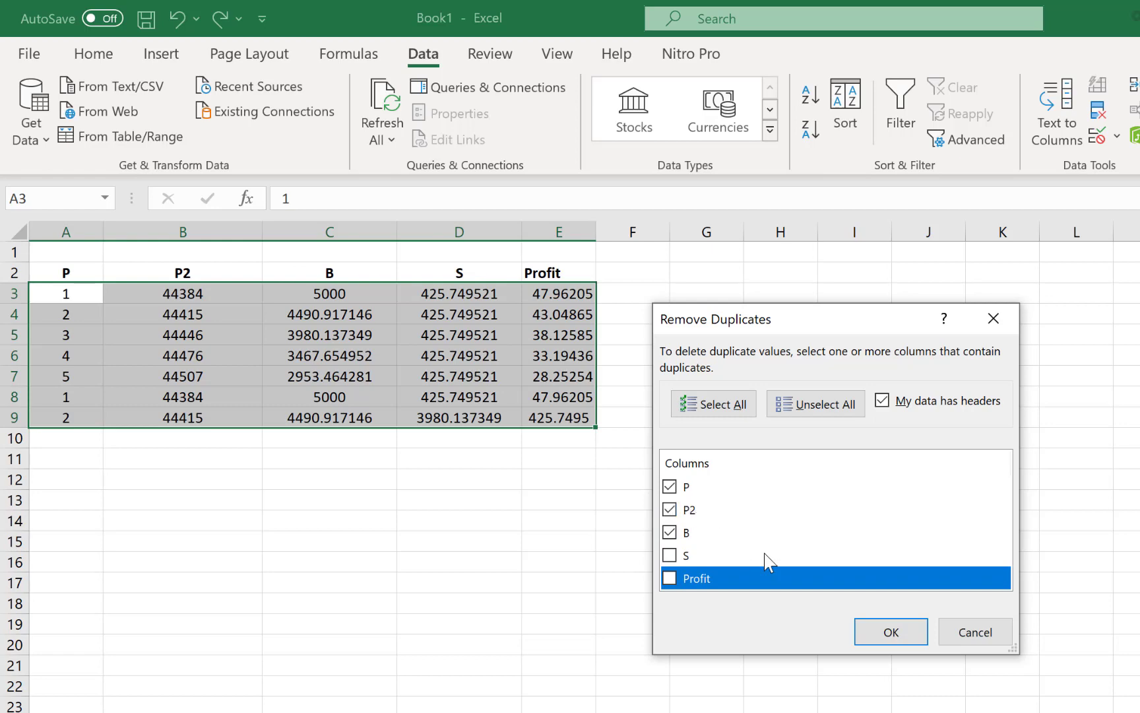
pyautogui.click(891, 634)
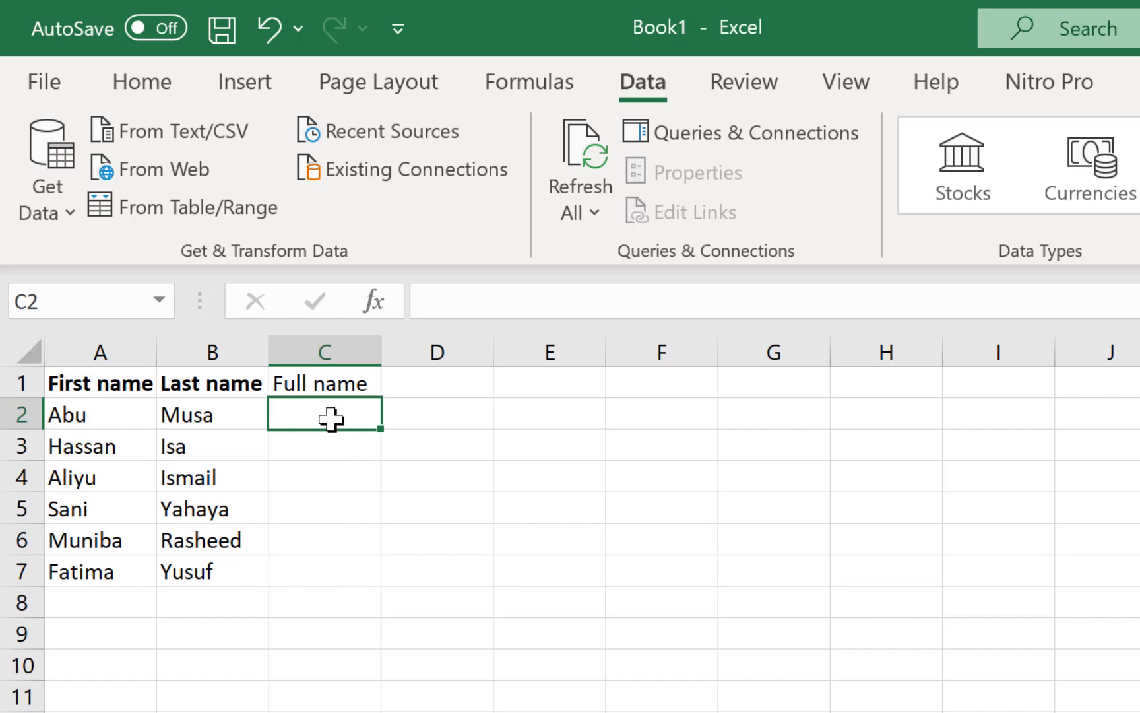
# - Fill the Full name column in C2:C7 by entering the first two combined names and accepting the Flash Fill suggestion
pyautogui.write('Abu M')
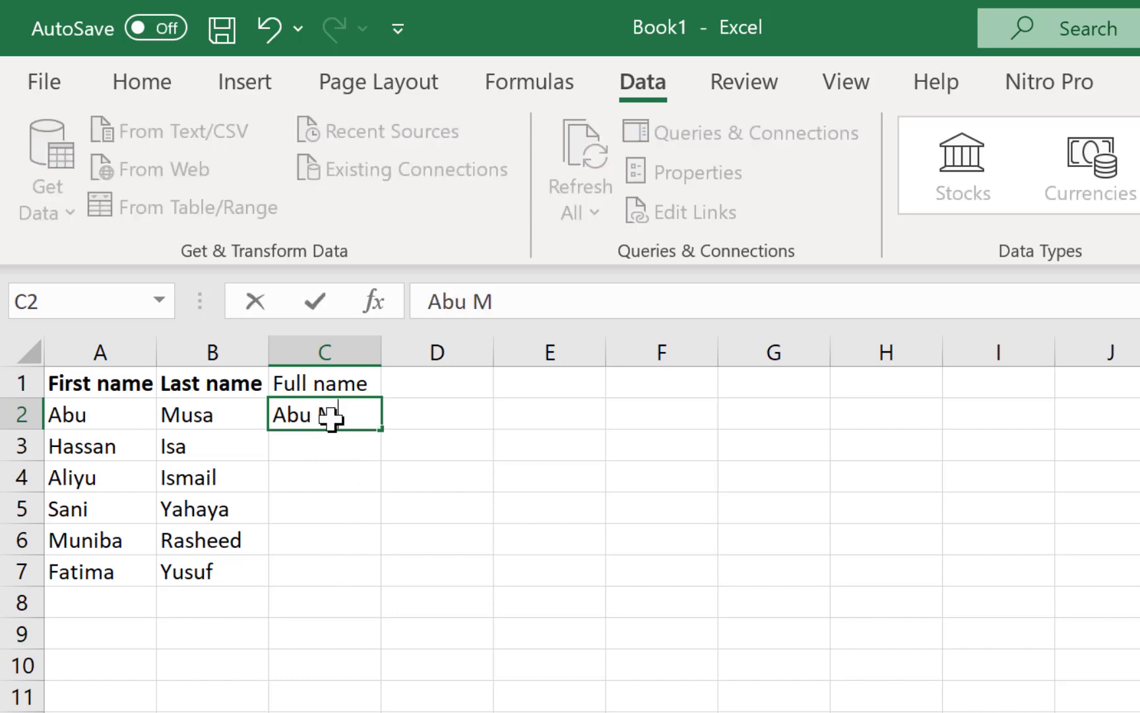
pyautogui.write('usa')
pyautogui.click(338, 439)
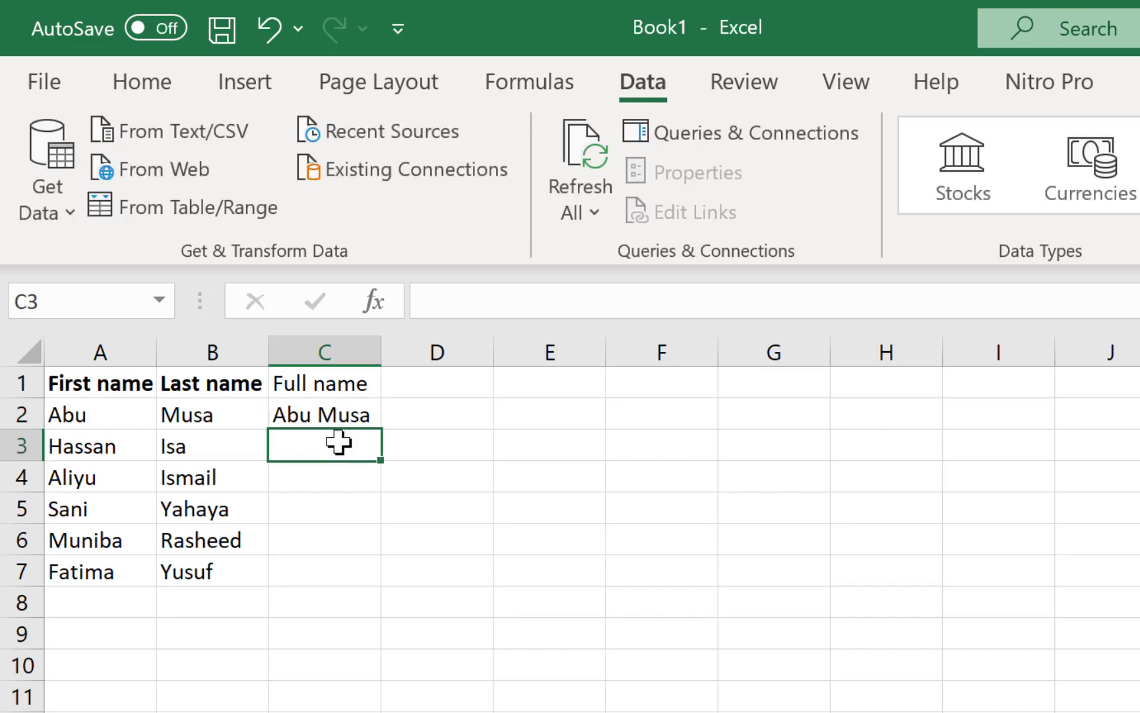
pyautogui.write('hassan Isa')
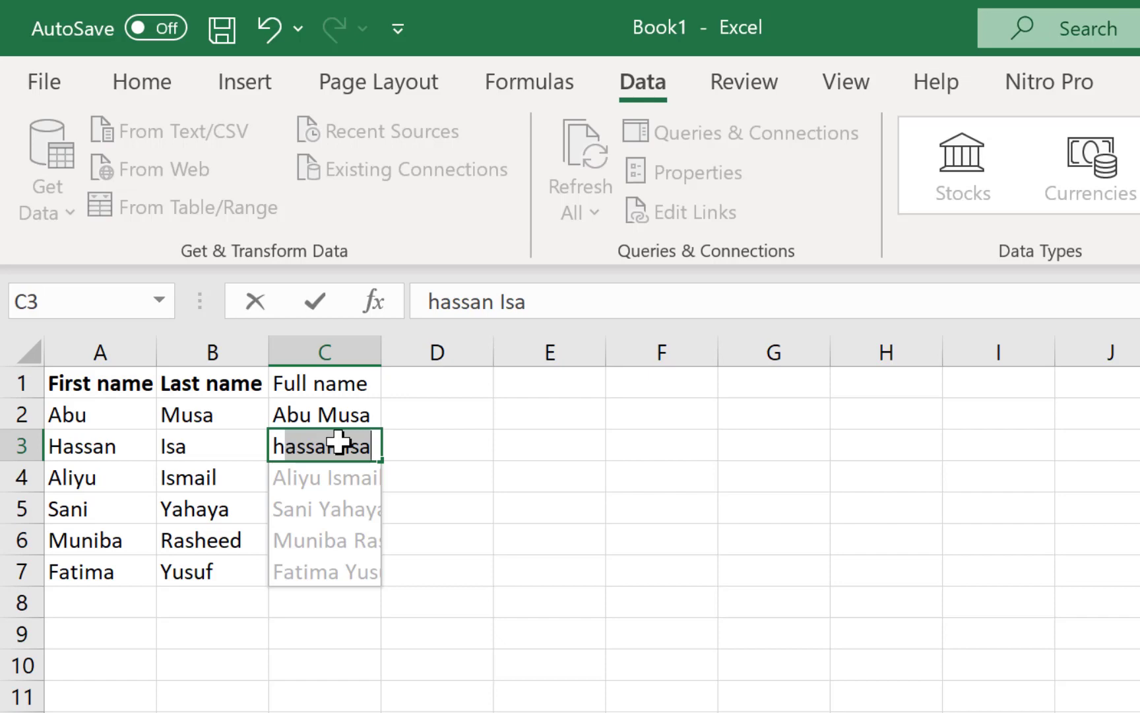
pyautogui.press('Return')
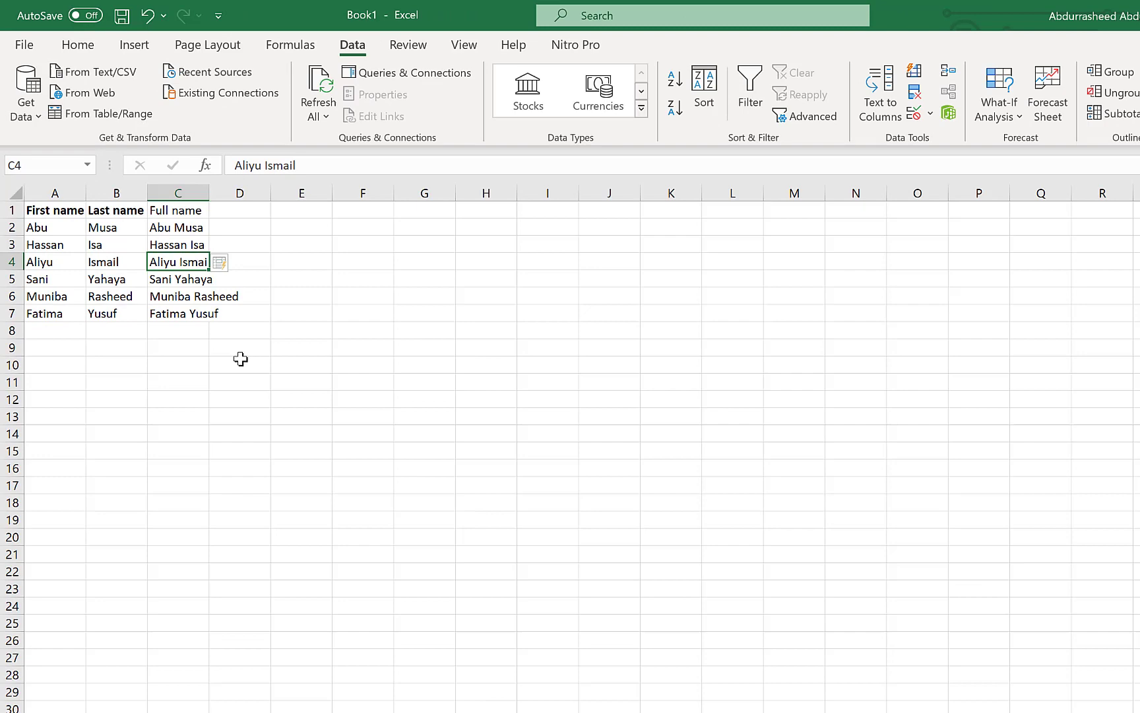
# - Check the Automatically Flash Fill setting in the advanced Excel options and close the options dialog
pyautogui.click(429, 663)
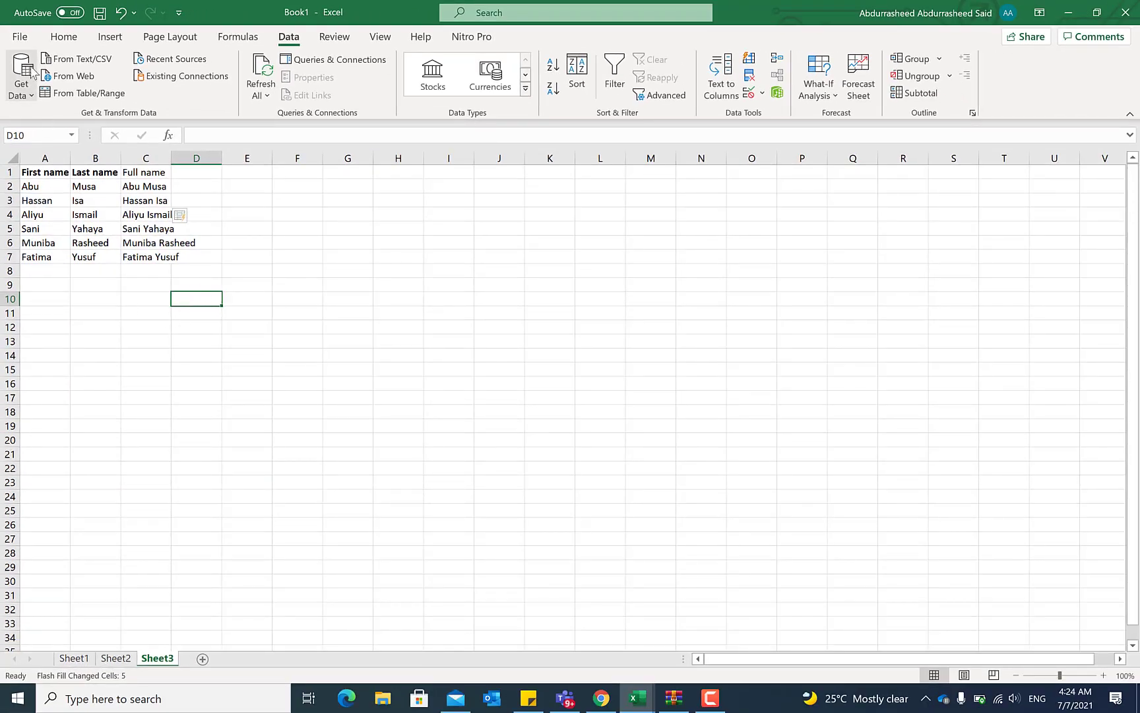
pyautogui.click(20, 36)
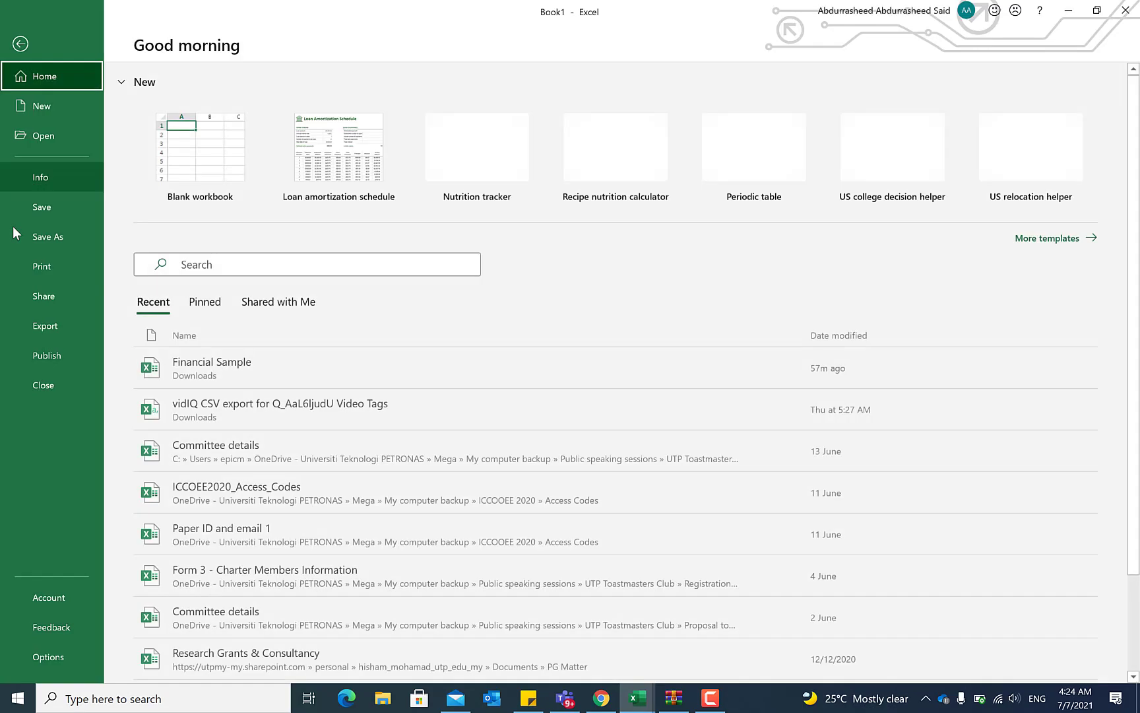
pyautogui.click(54, 658)
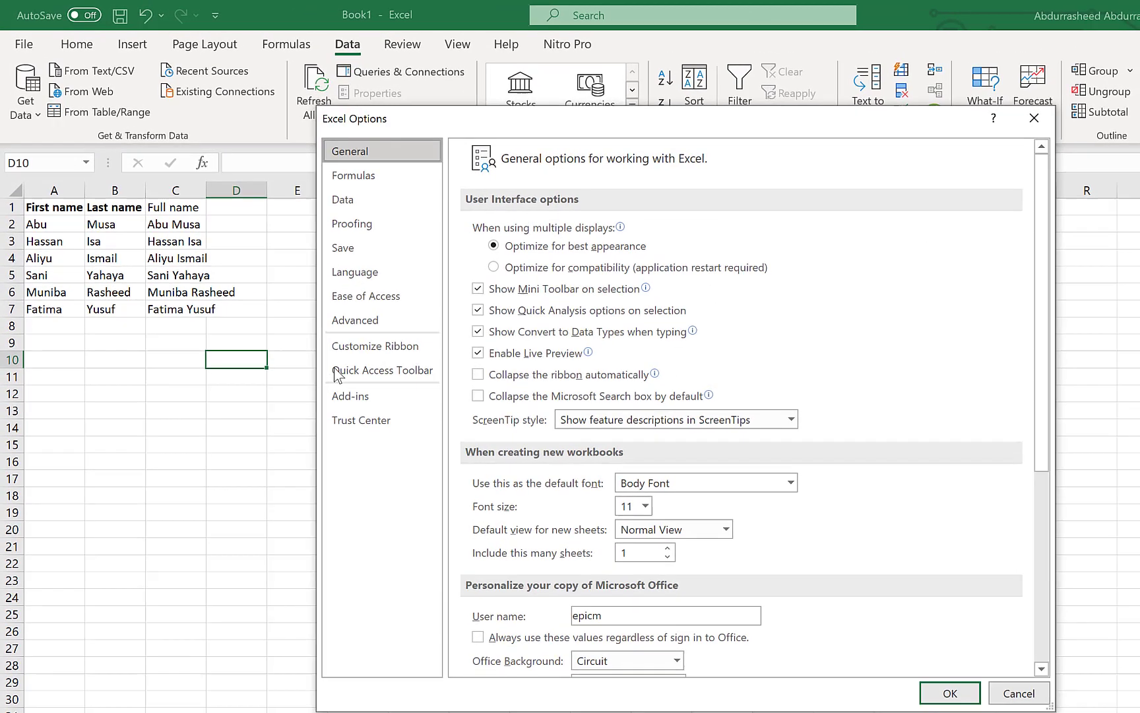
pyautogui.click(399, 322)
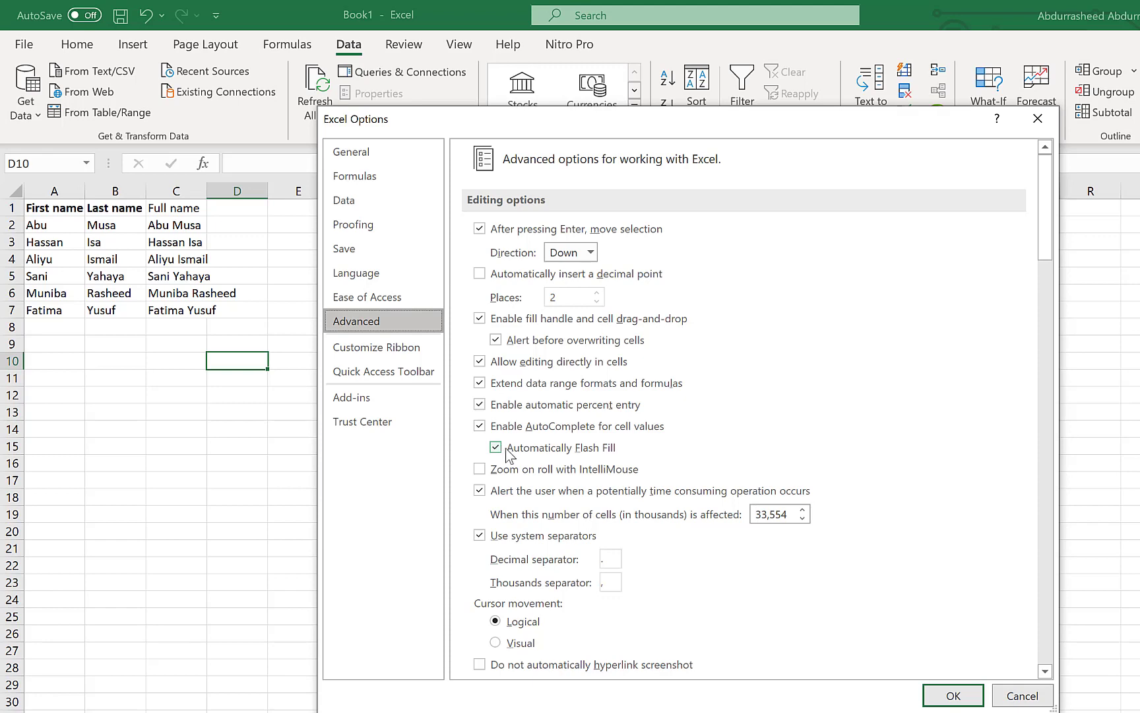
pyautogui.click(1039, 119)
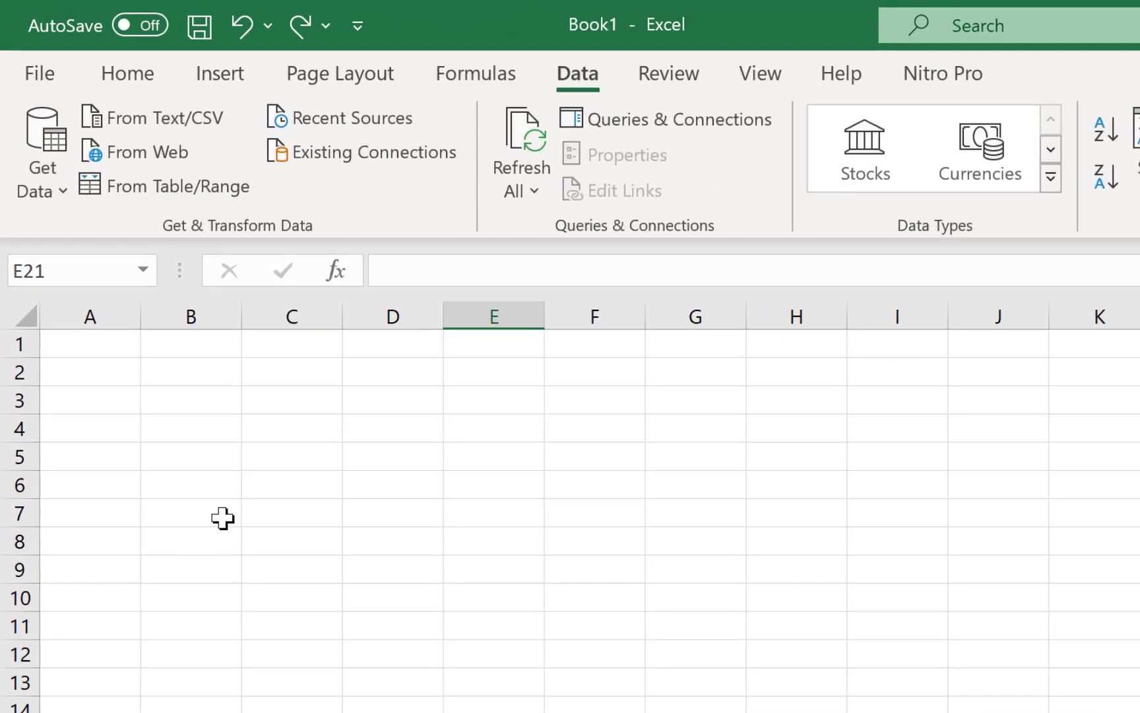
# - Enter 1 and 2 in A2 and A3 and autofill the number series down to 17 in A18
pyautogui.click(109, 367)
pyautogui.write('1')
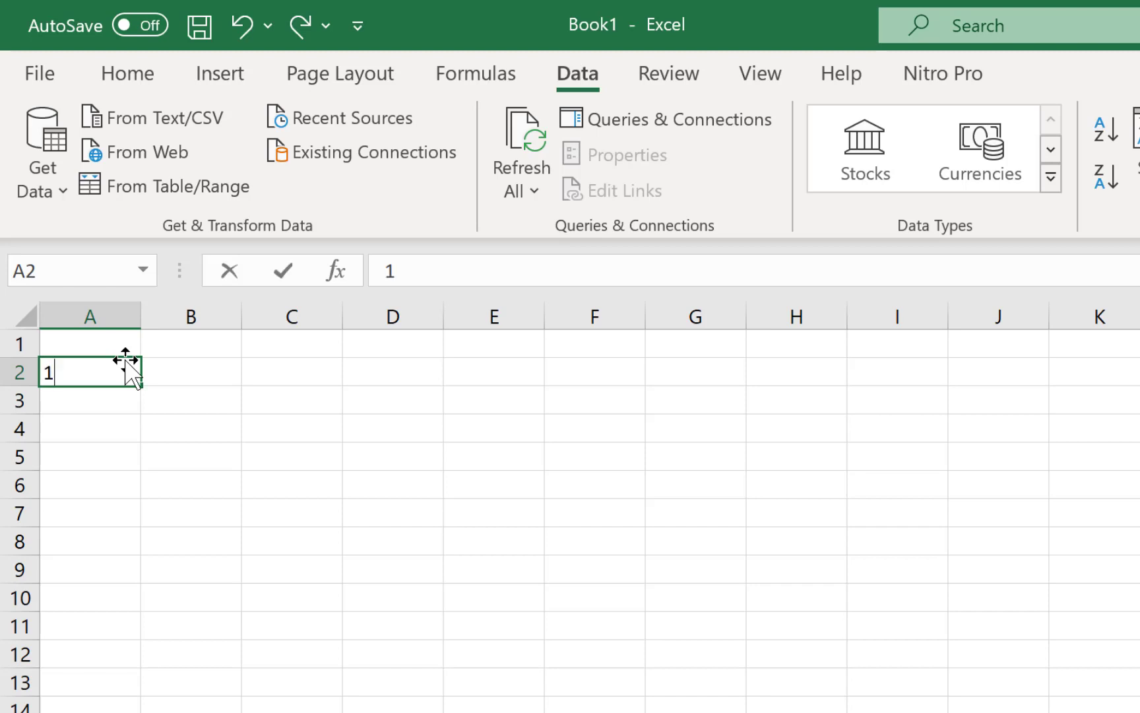
pyautogui.press('Return')
pyautogui.write('2')
pyautogui.click(201, 504)
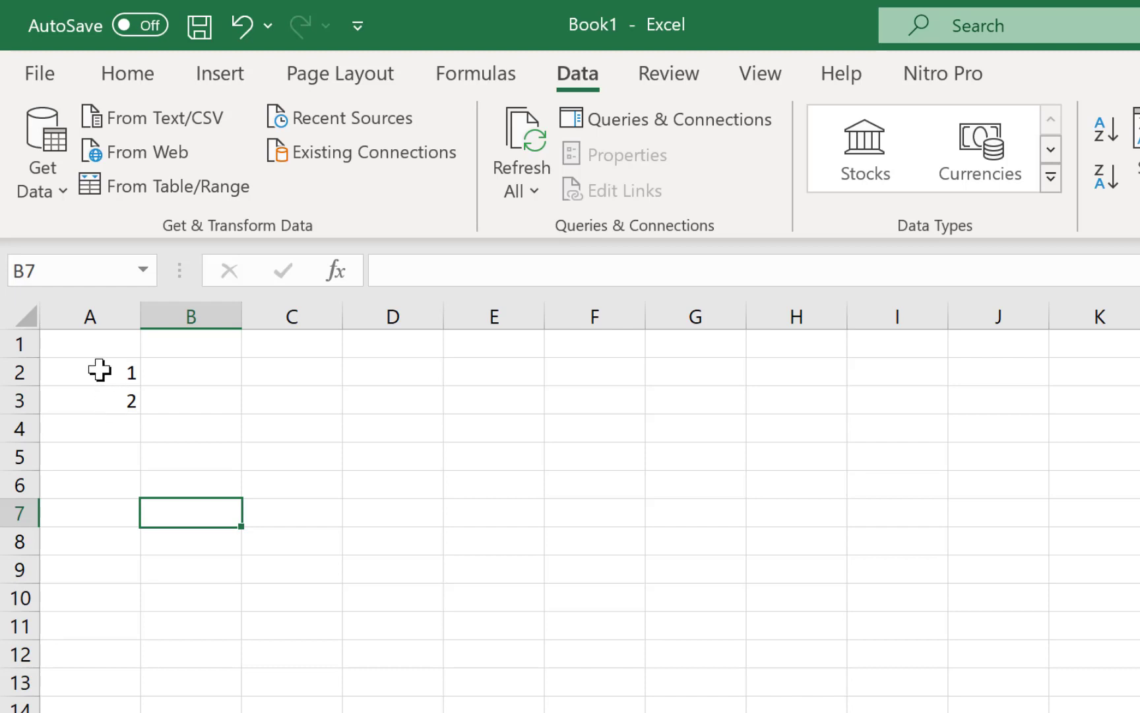
pyautogui.moveTo(97, 374); pyautogui.dragTo(108, 403)
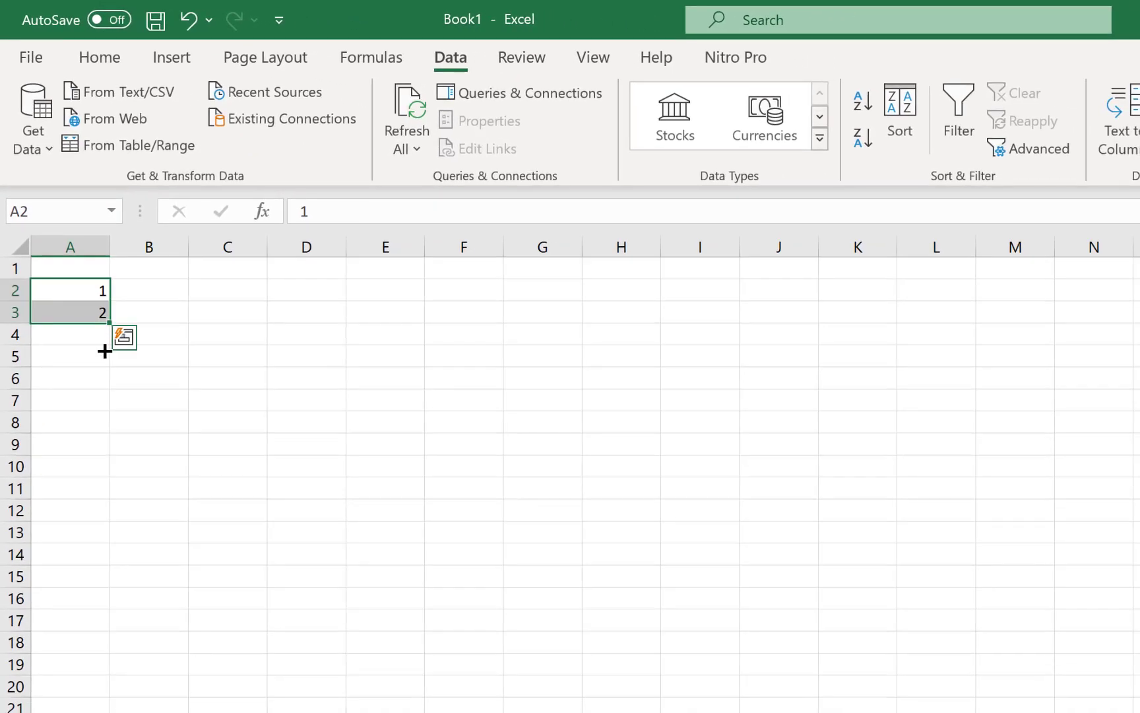
pyautogui.moveTo(105, 351); pyautogui.dragTo(122, 652)
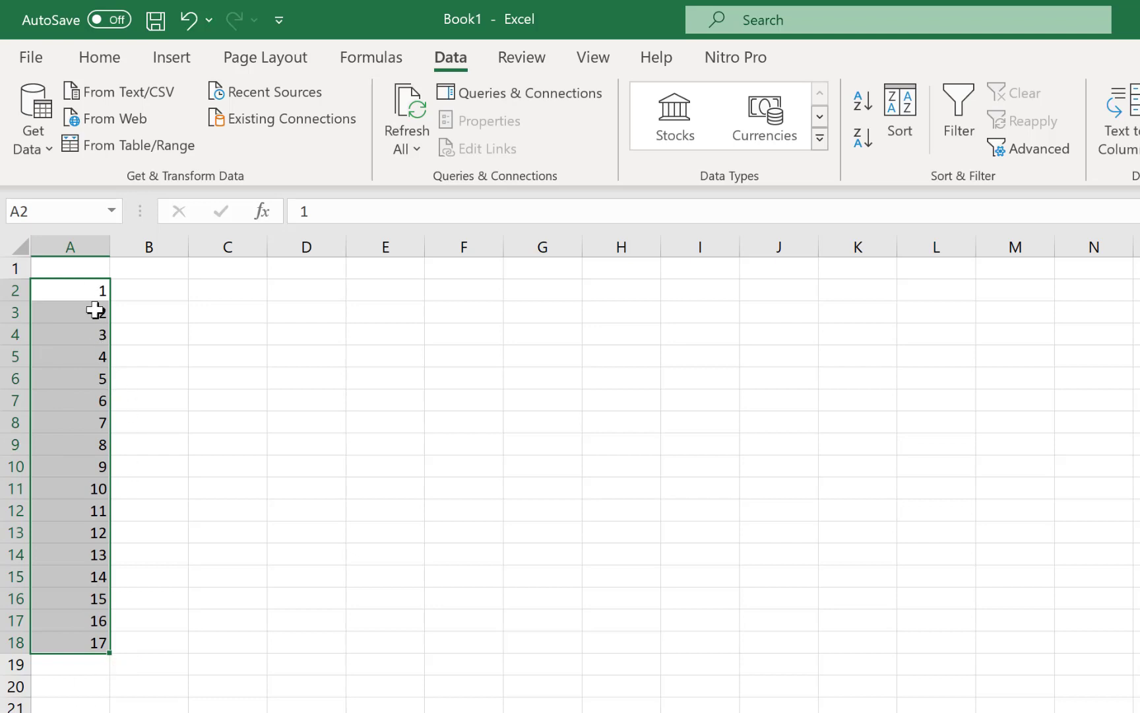
pyautogui.click(277, 644)
# - Enter January and February in B2 and B3 and autofill the month names down to B18
pyautogui.click(153, 285)
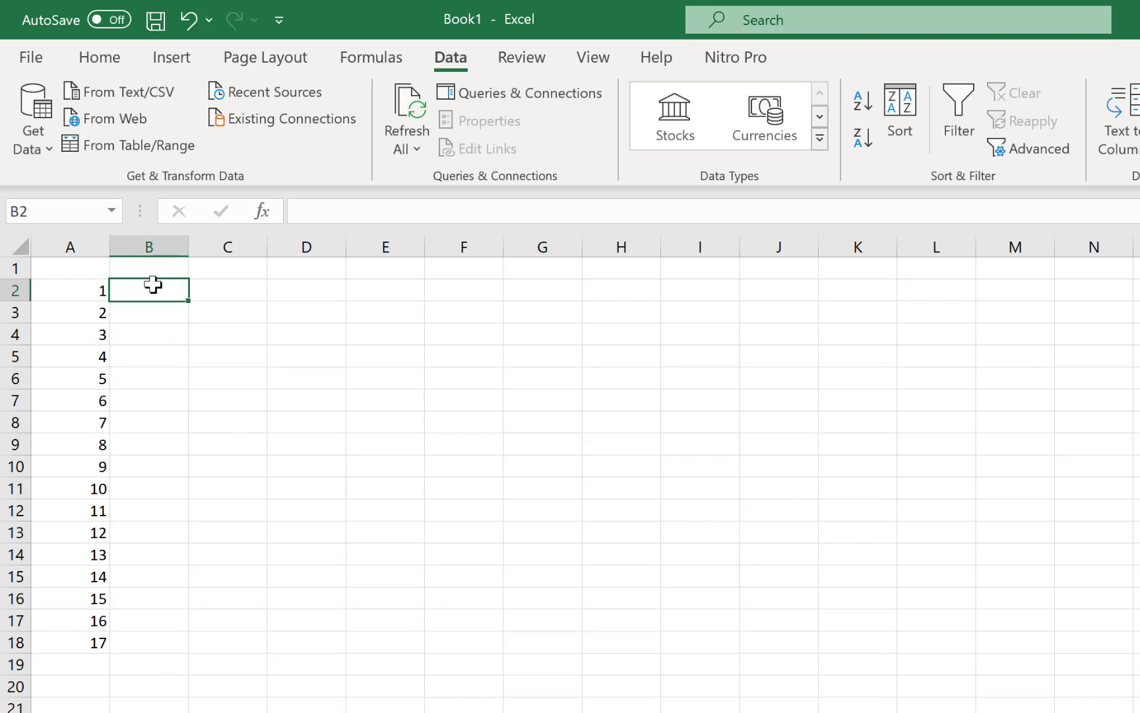
pyautogui.write('January')
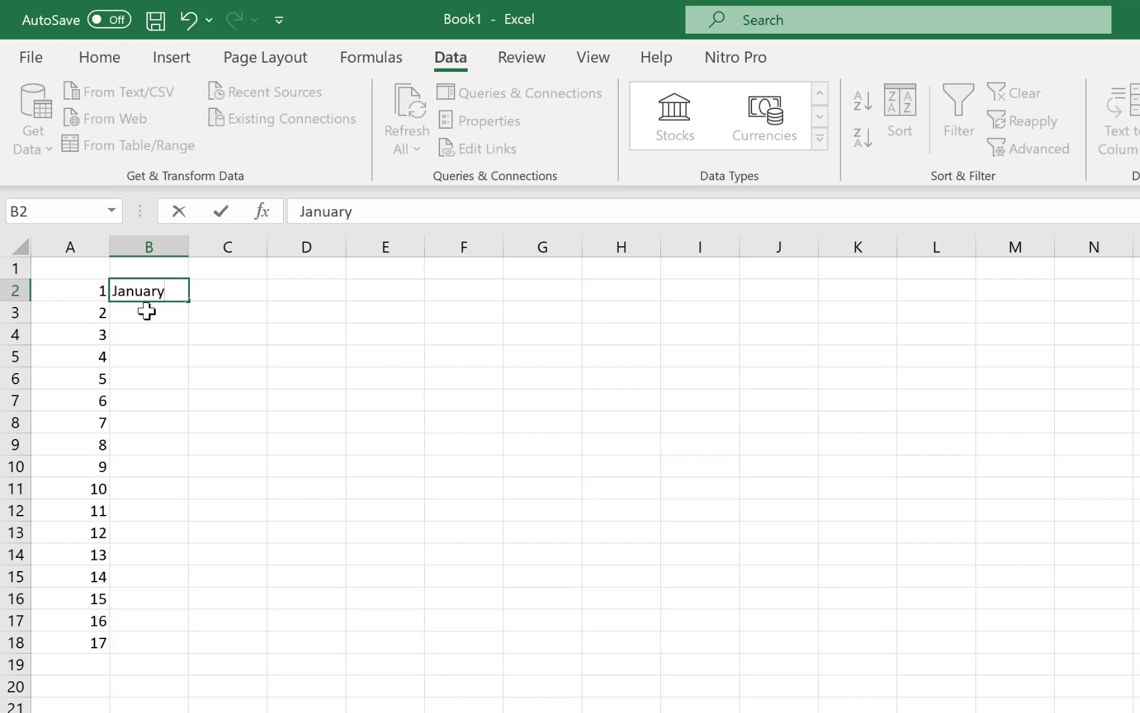
pyautogui.click(150, 307)
pyautogui.write('Fer')
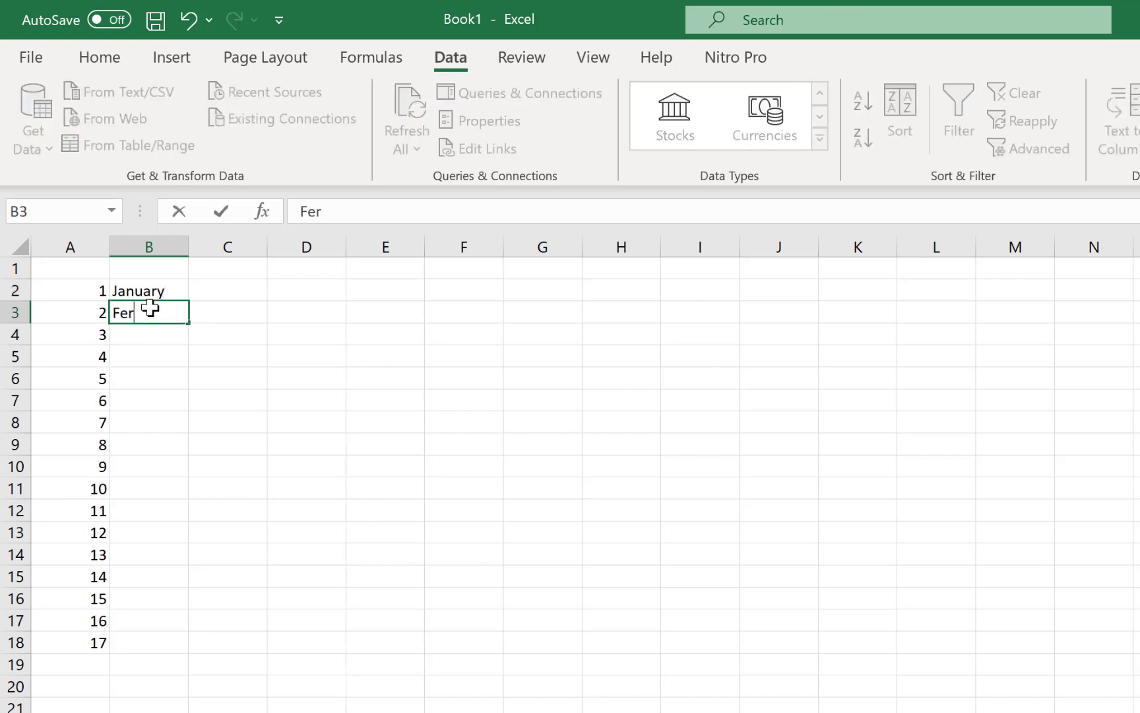
pyautogui.press('BackSpace')
pyautogui.write('bruary')
pyautogui.click(220, 370)
pyautogui.moveTo(158, 290); pyautogui.dragTo(178, 650)
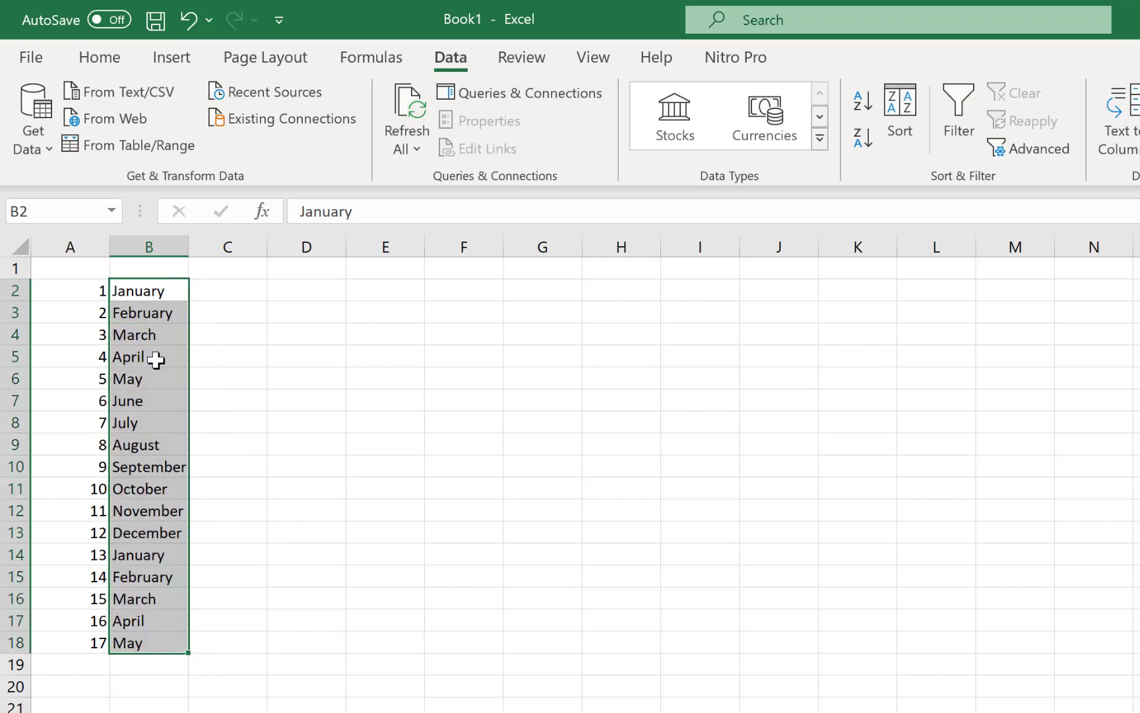
pyautogui.click(156, 536)
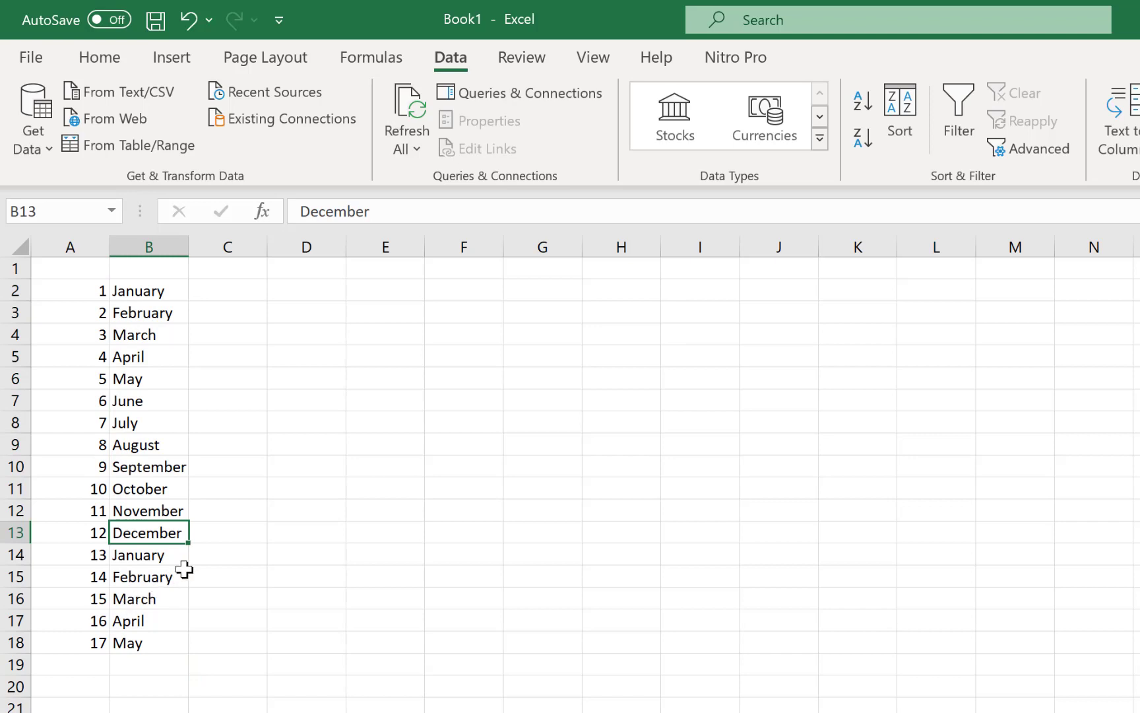
# - Enter 1 and 2 in C2 and D2 and autofill the number series across row 2 to 11 in M2
pyautogui.click(218, 291)
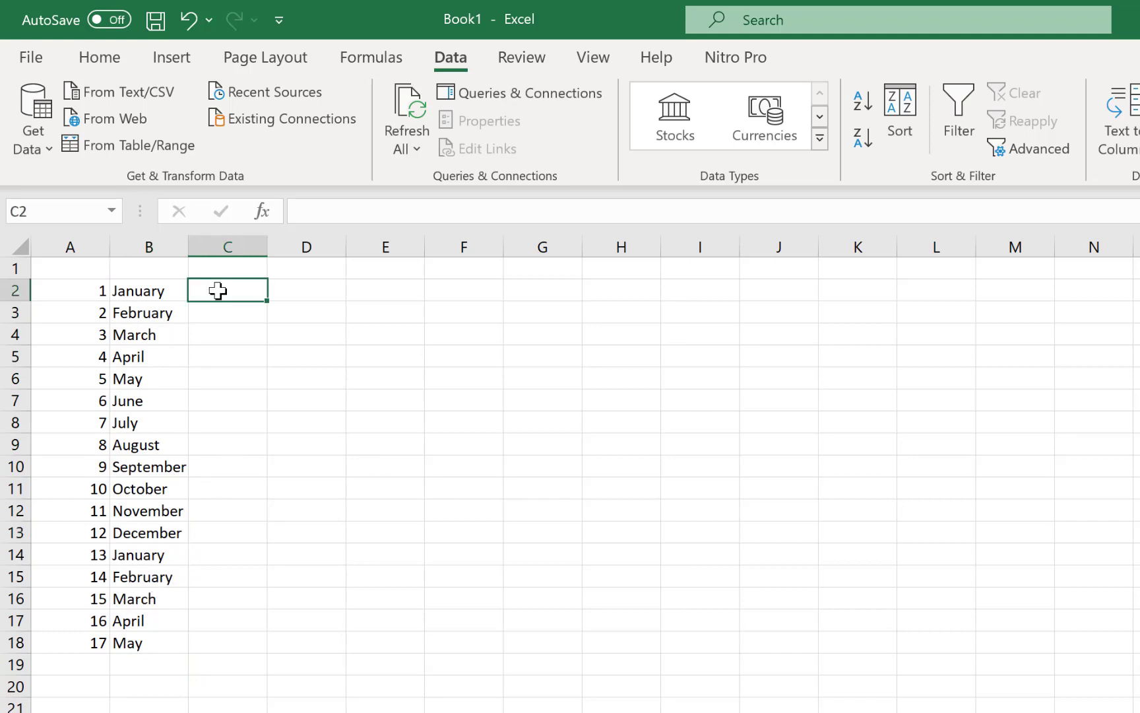
pyautogui.write('1')
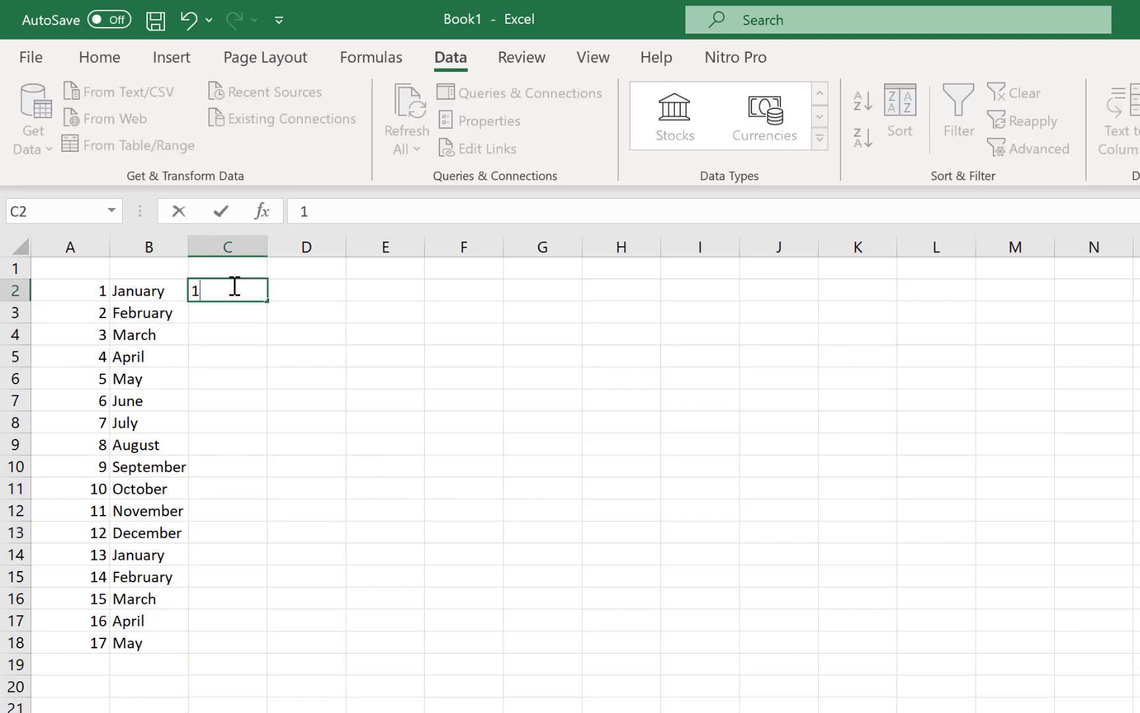
pyautogui.click(301, 287)
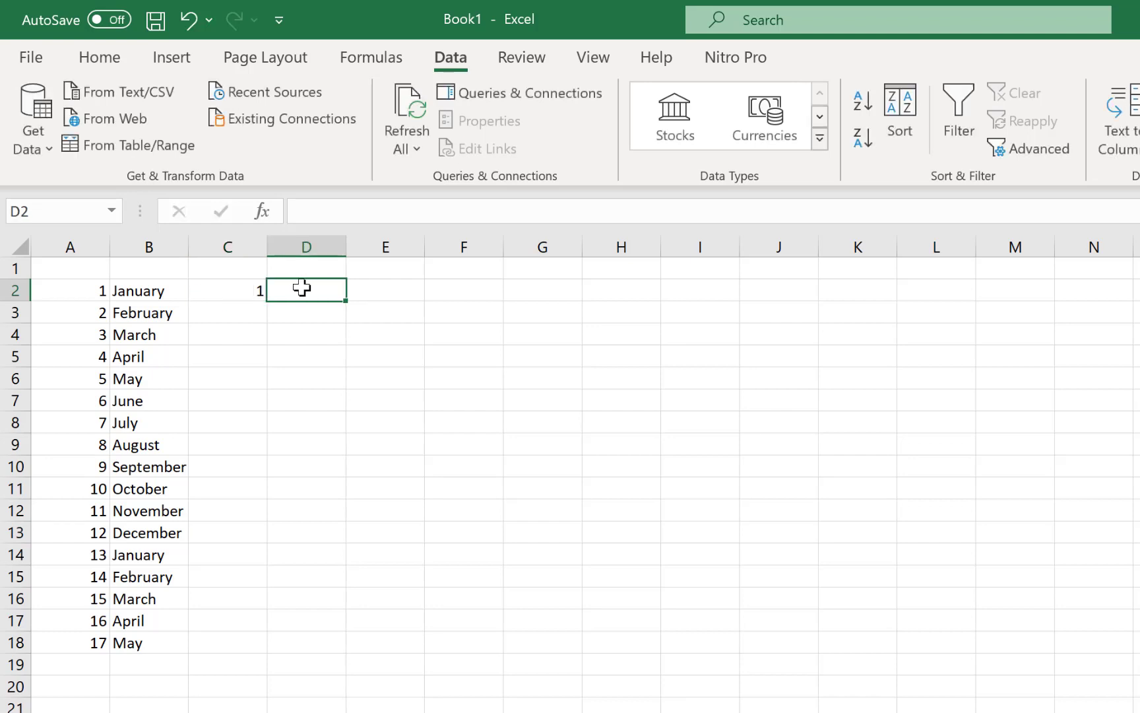
pyautogui.write('2')
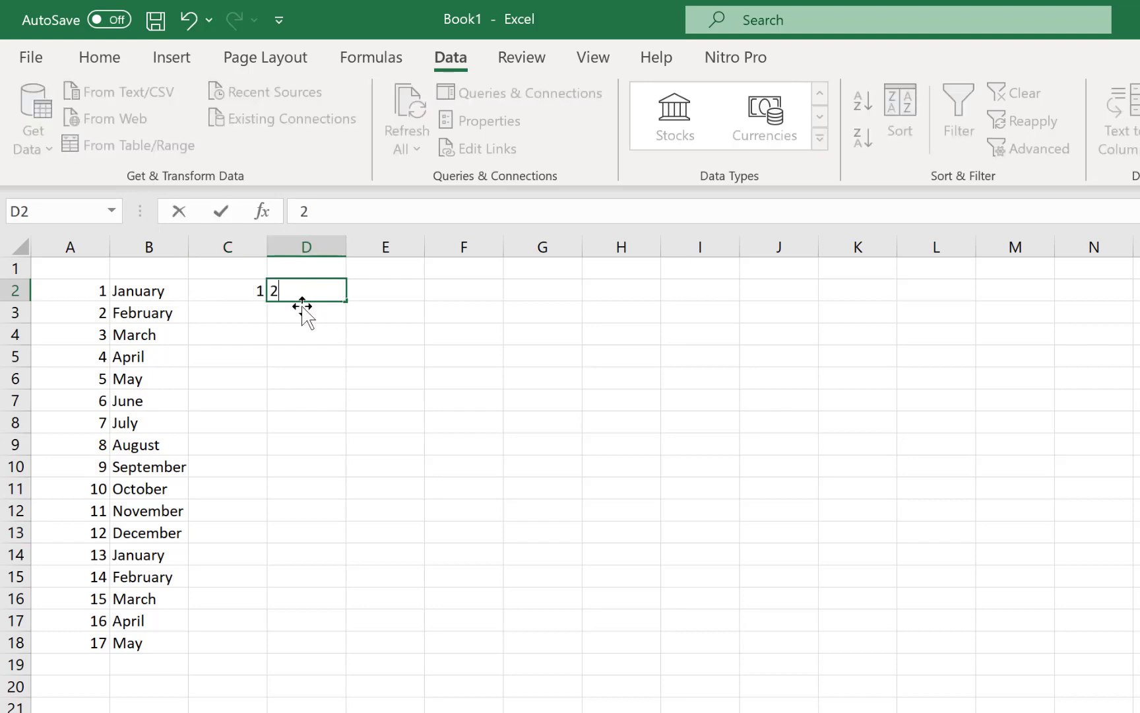
pyautogui.click(284, 359)
pyautogui.moveTo(244, 291); pyautogui.dragTo(1036, 290)
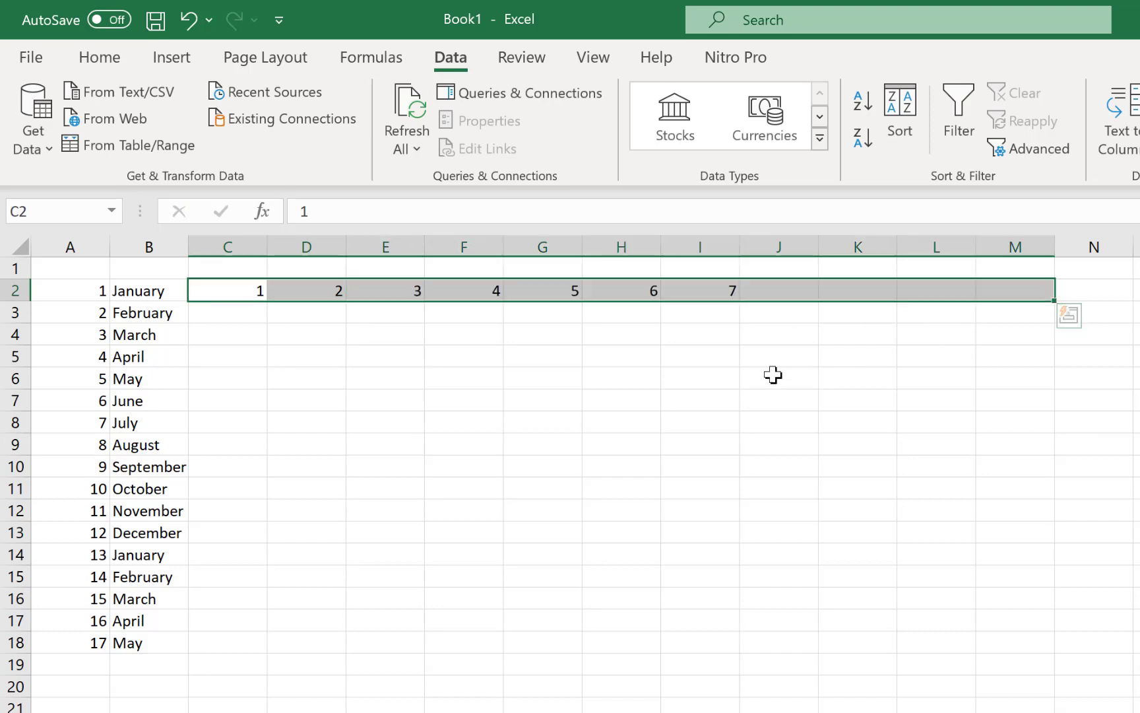
pyautogui.click(499, 414)
# - Enter Mon and Tue in C4 and C5 and autofill the weekday names down column C to row 18
pyautogui.click(242, 340)
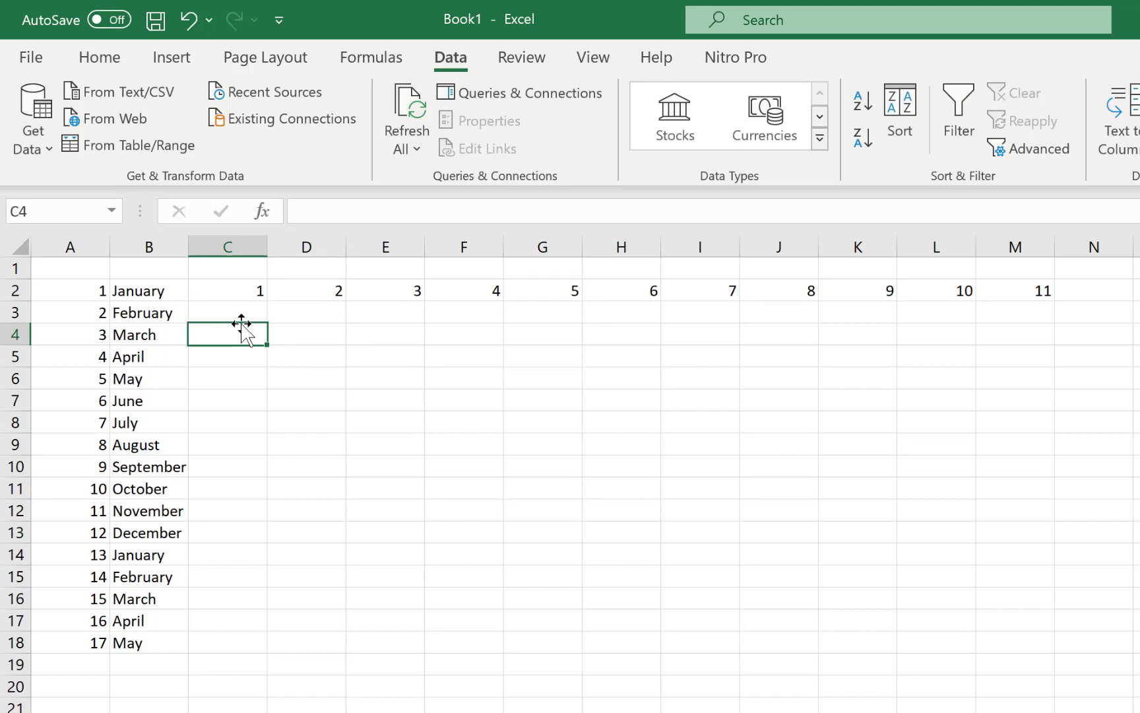
pyautogui.write('Mon')
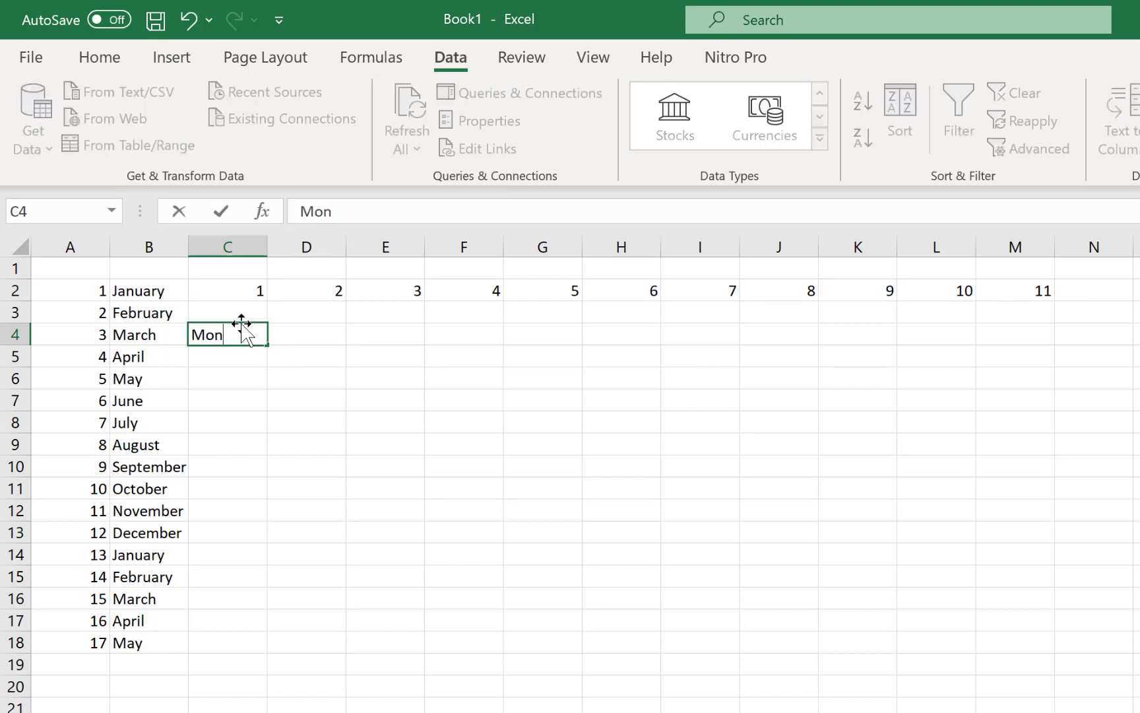
pyautogui.press('Return')
pyautogui.write('Tue')
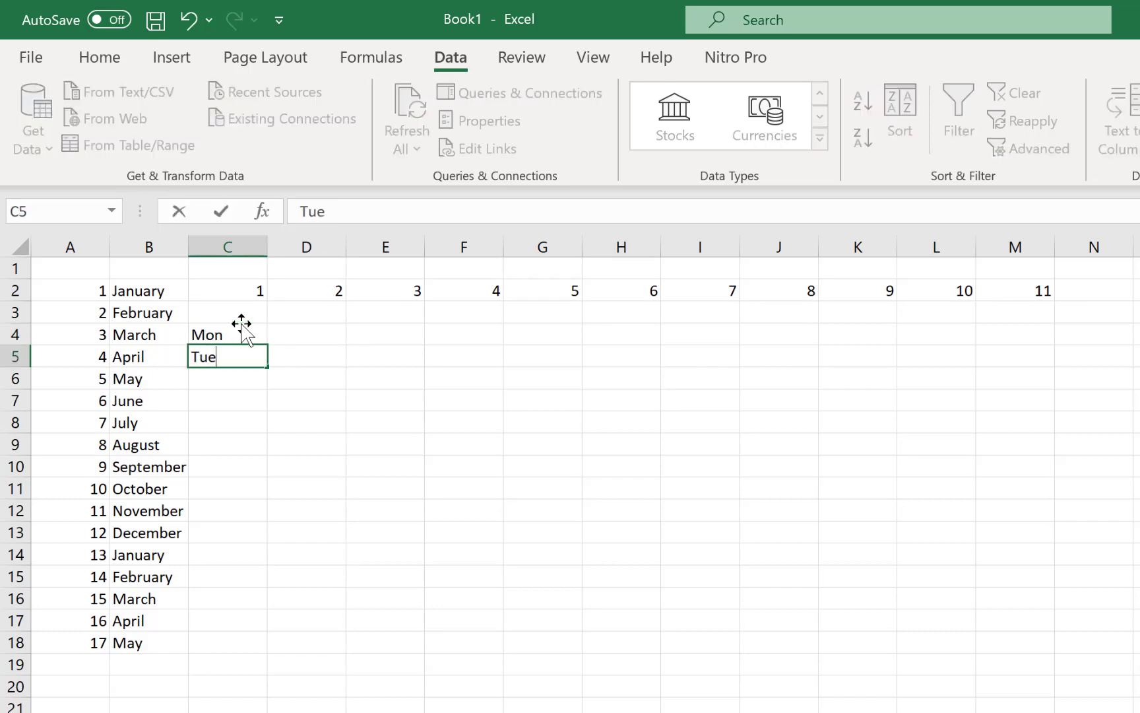
pyautogui.moveTo(352, 461); pyautogui.dragTo(338, 447)
pyautogui.moveTo(240, 342); pyautogui.dragTo(268, 653)
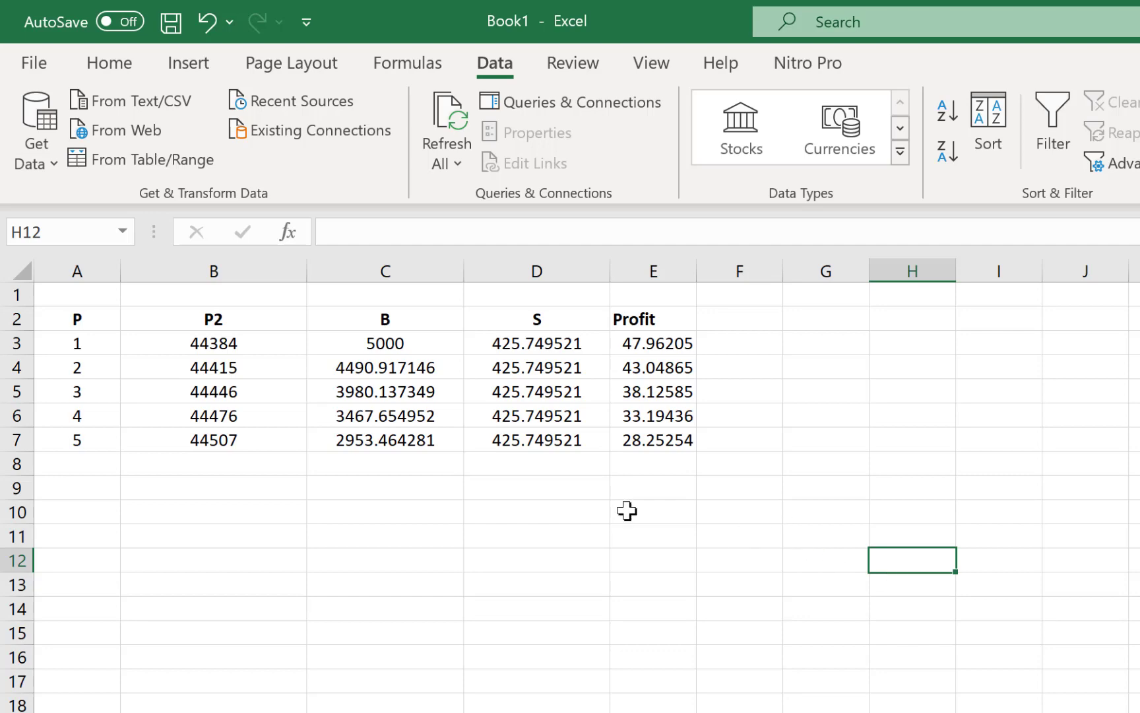
pyautogui.click(15, 319)
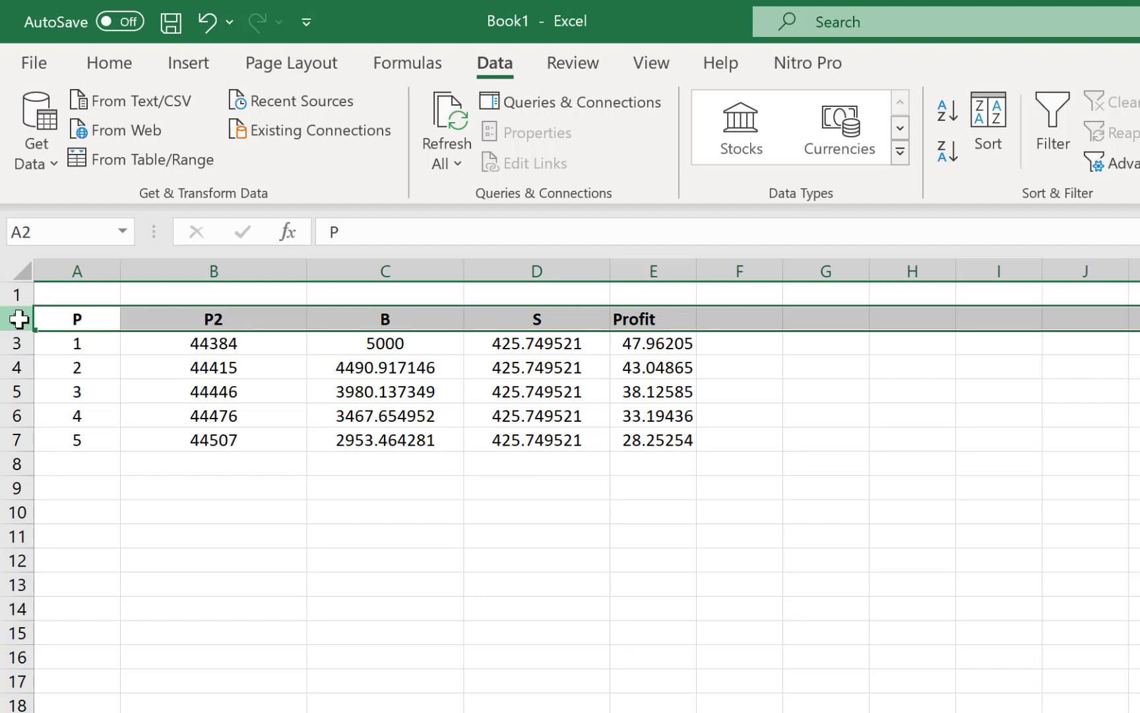
pyautogui.click(70, 270)
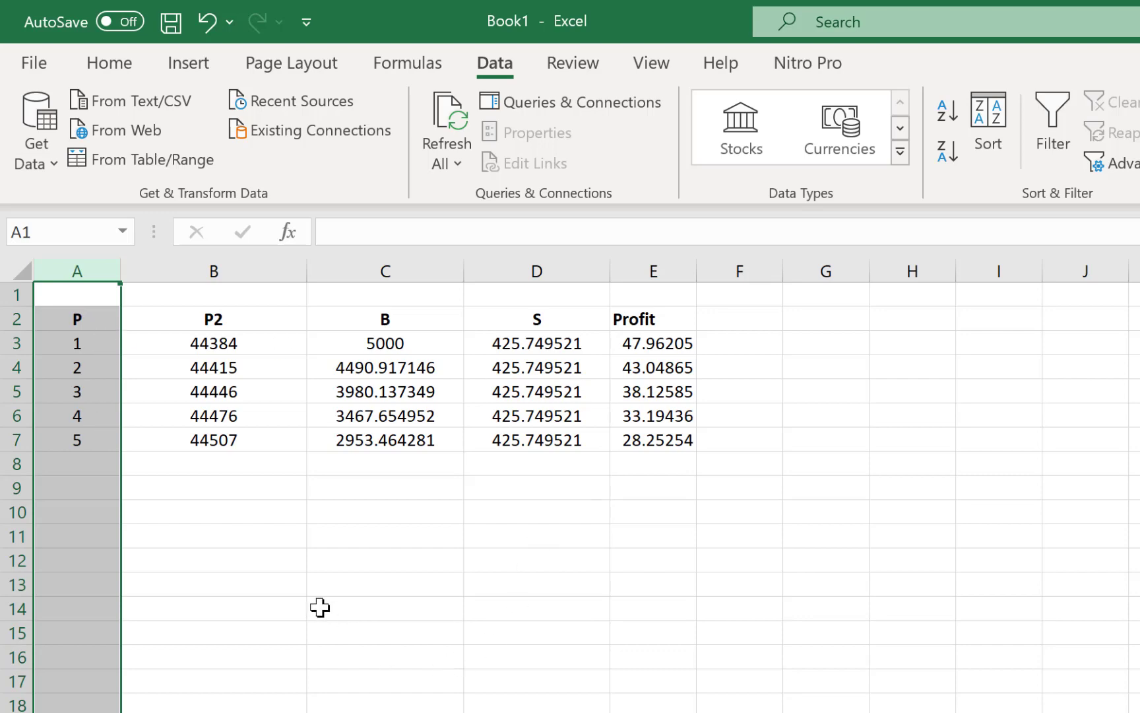
pyautogui.click(522, 635)
# - Copy the table in A2:E7 and paste all of it transposed at A9 using Paste Special
pyautogui.moveTo(68, 314); pyautogui.dragTo(646, 441)
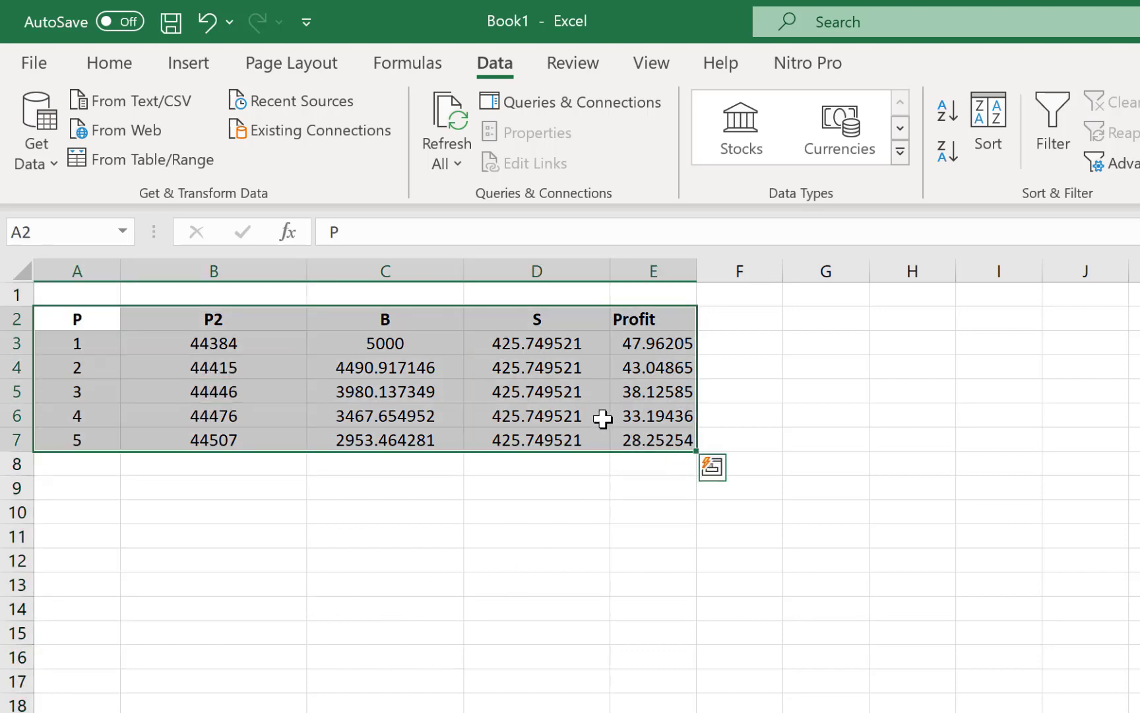
pyautogui.hotkey('ctrl', 'c')
pyautogui.click(413, 603)
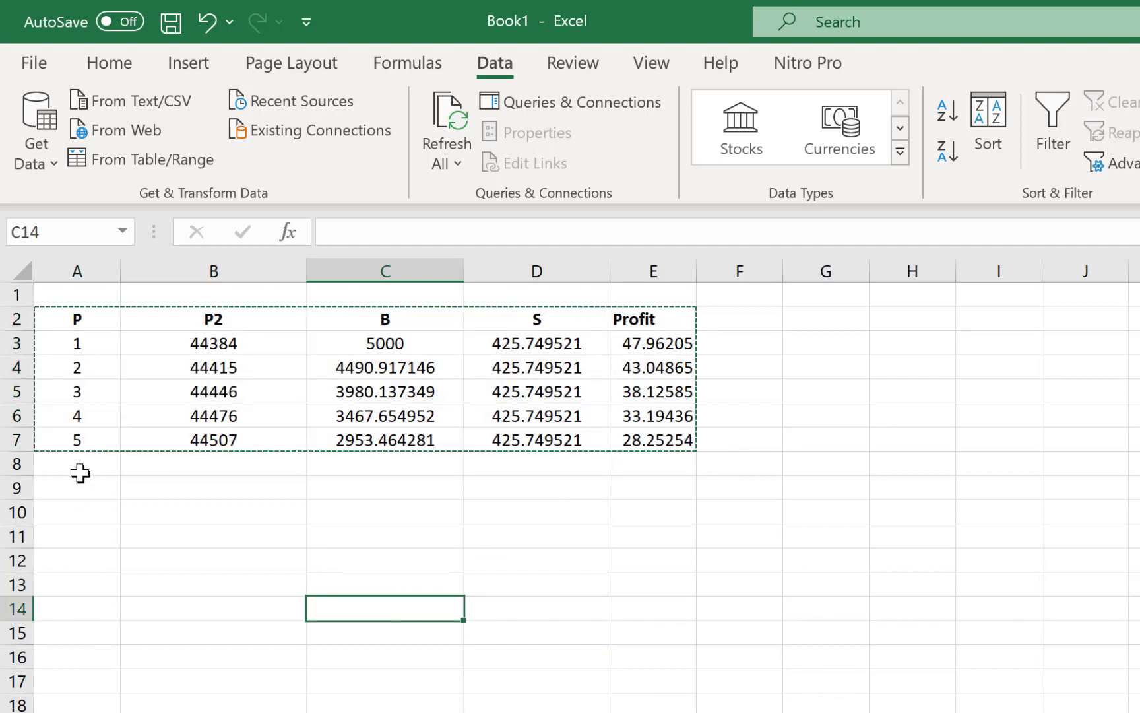
pyautogui.click(81, 484)
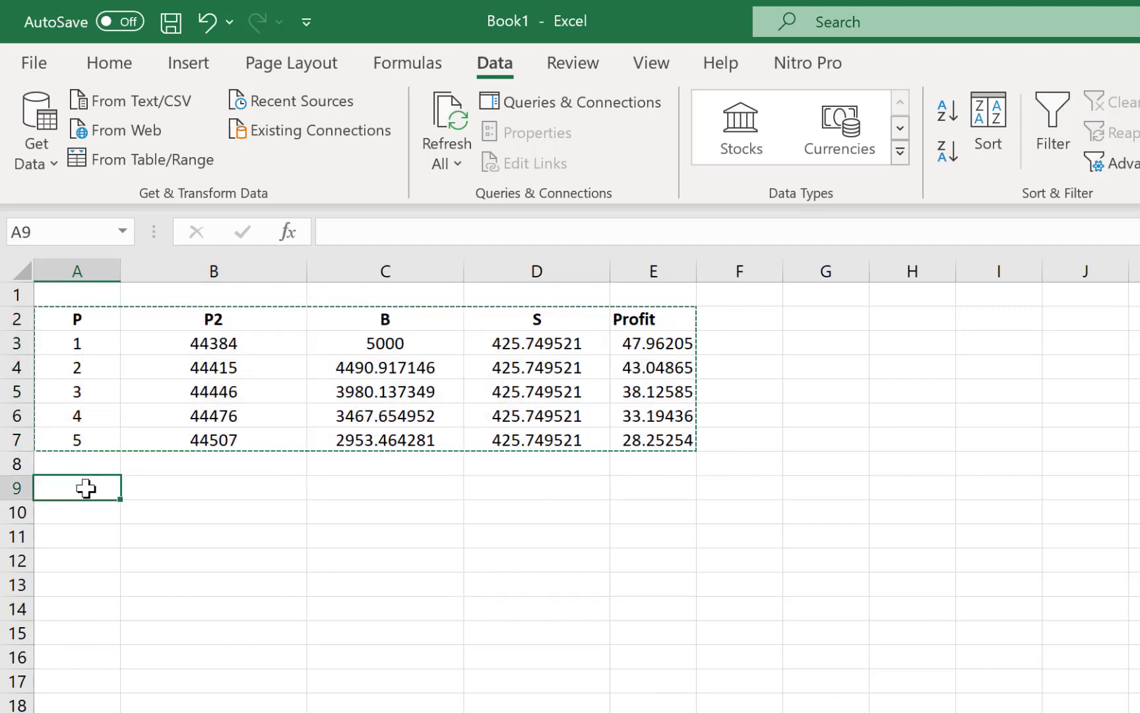
pyautogui.rightClick(84, 490)
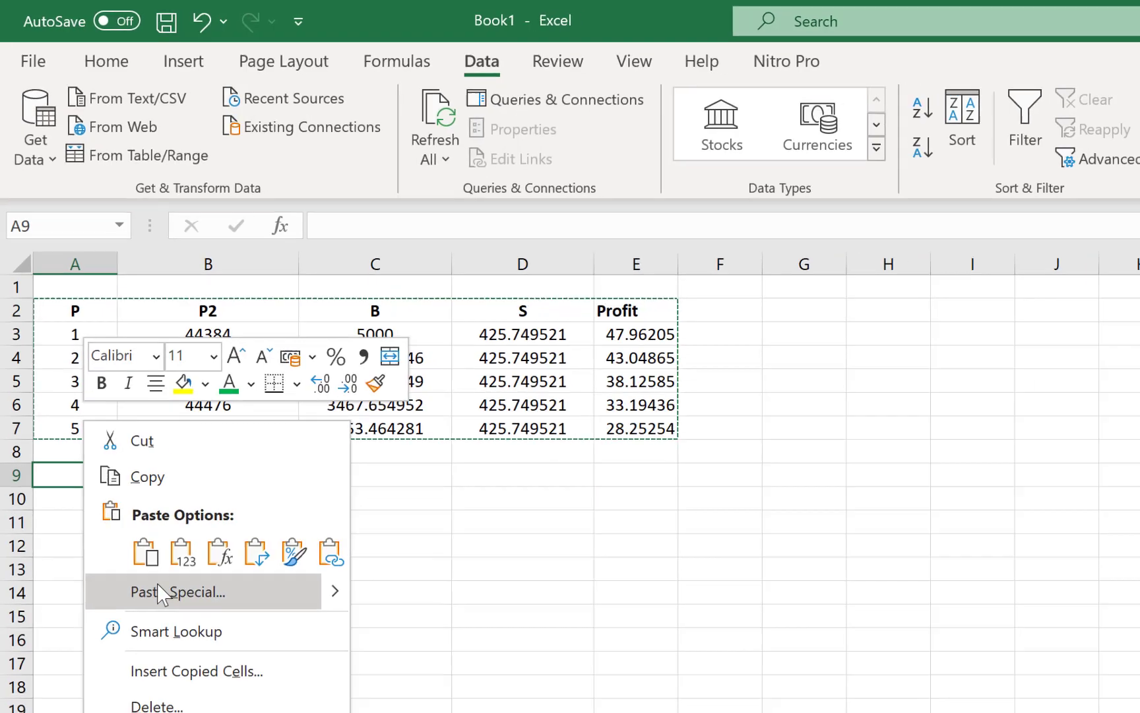
pyautogui.click(161, 592)
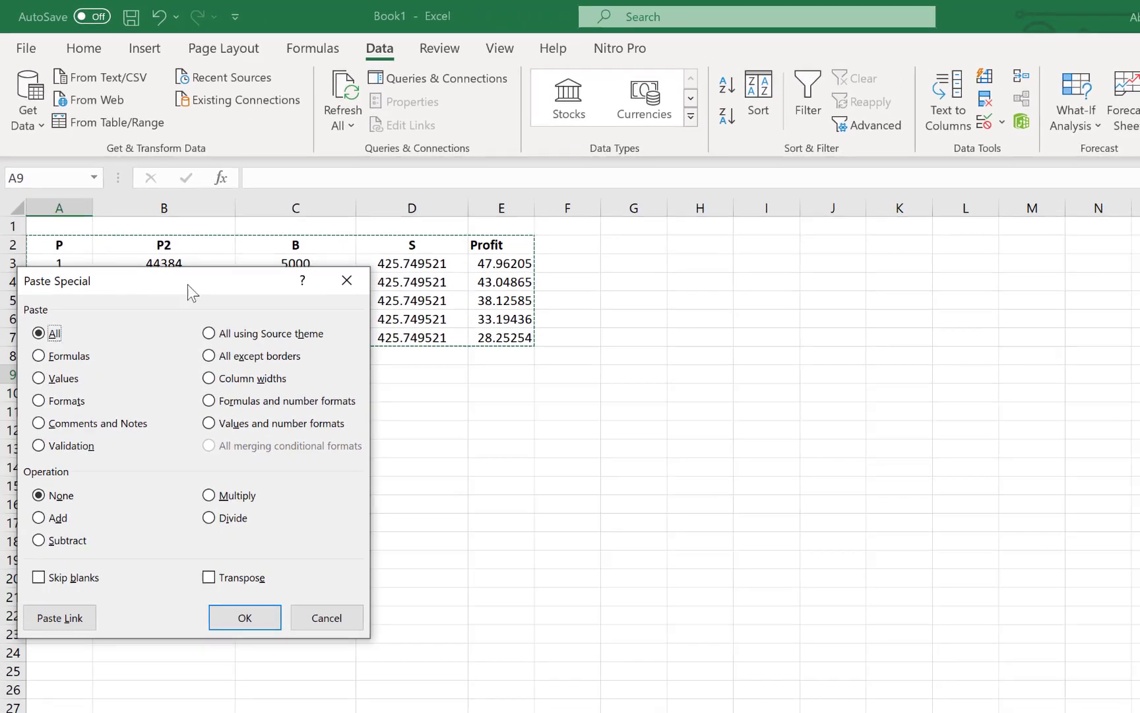
pyautogui.moveTo(192, 305); pyautogui.dragTo(717, 391)
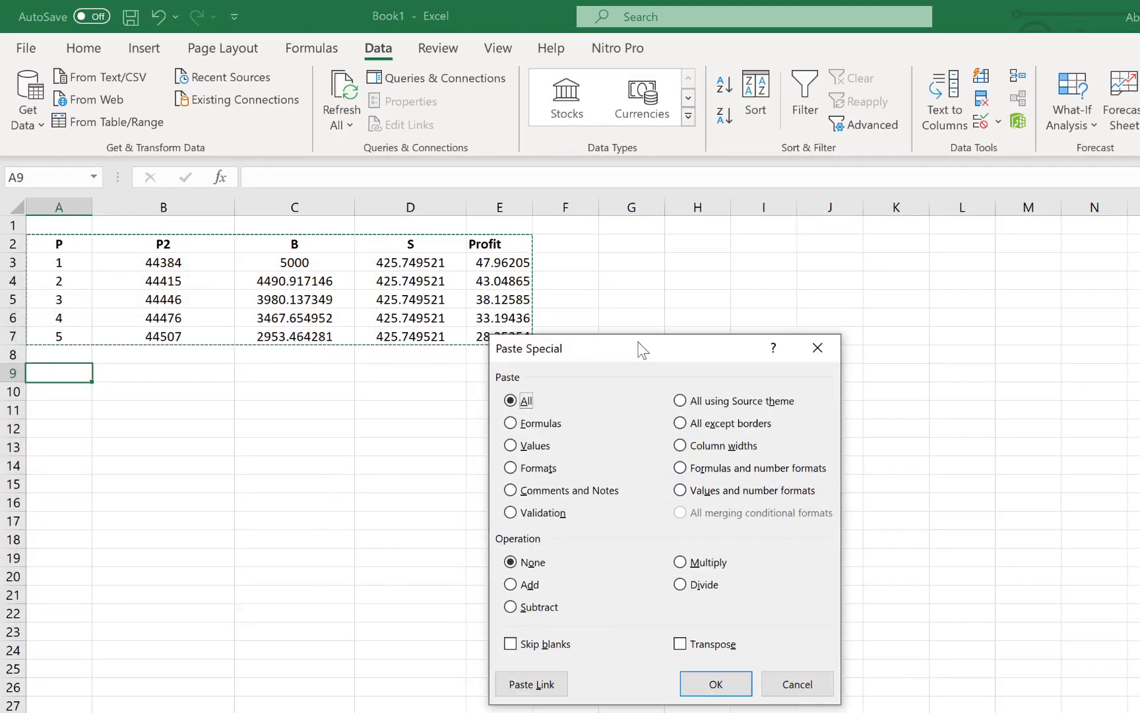
pyautogui.click(680, 646)
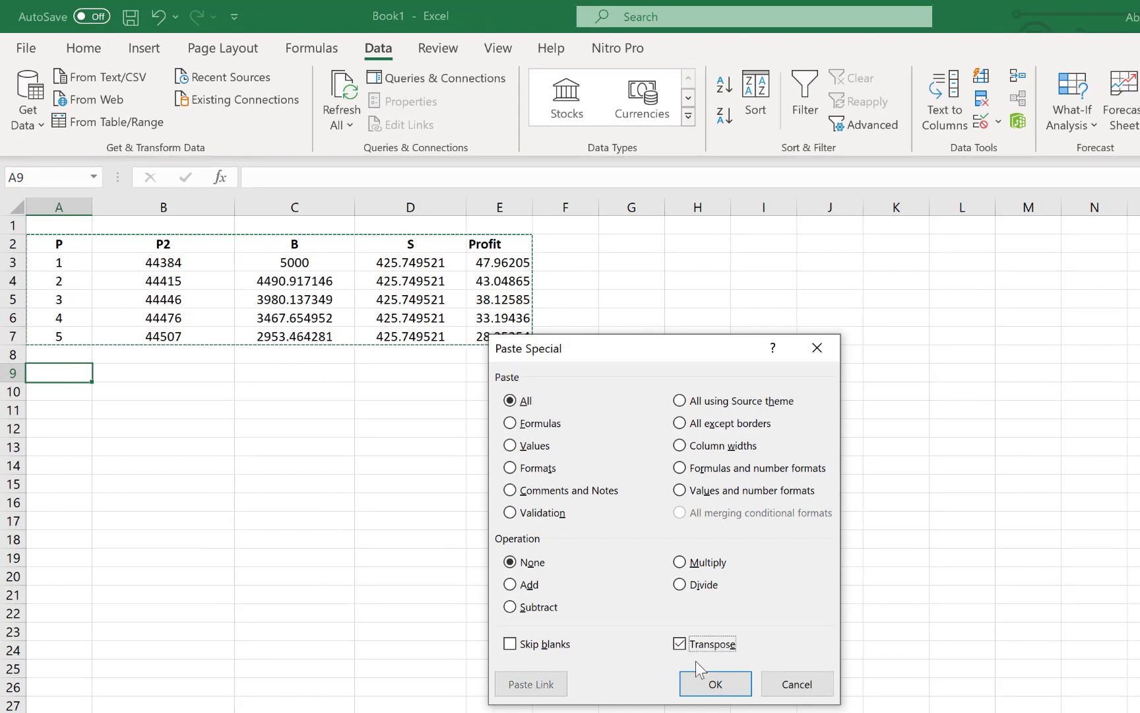
pyautogui.click(707, 686)
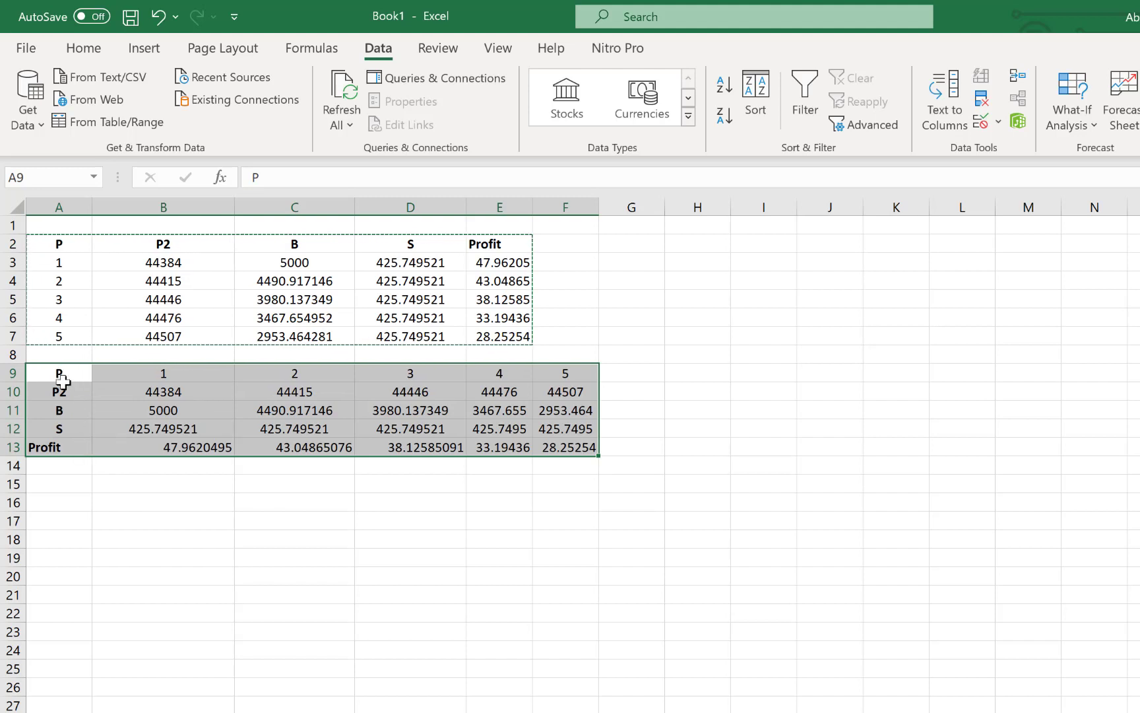
pyautogui.click(535, 596)
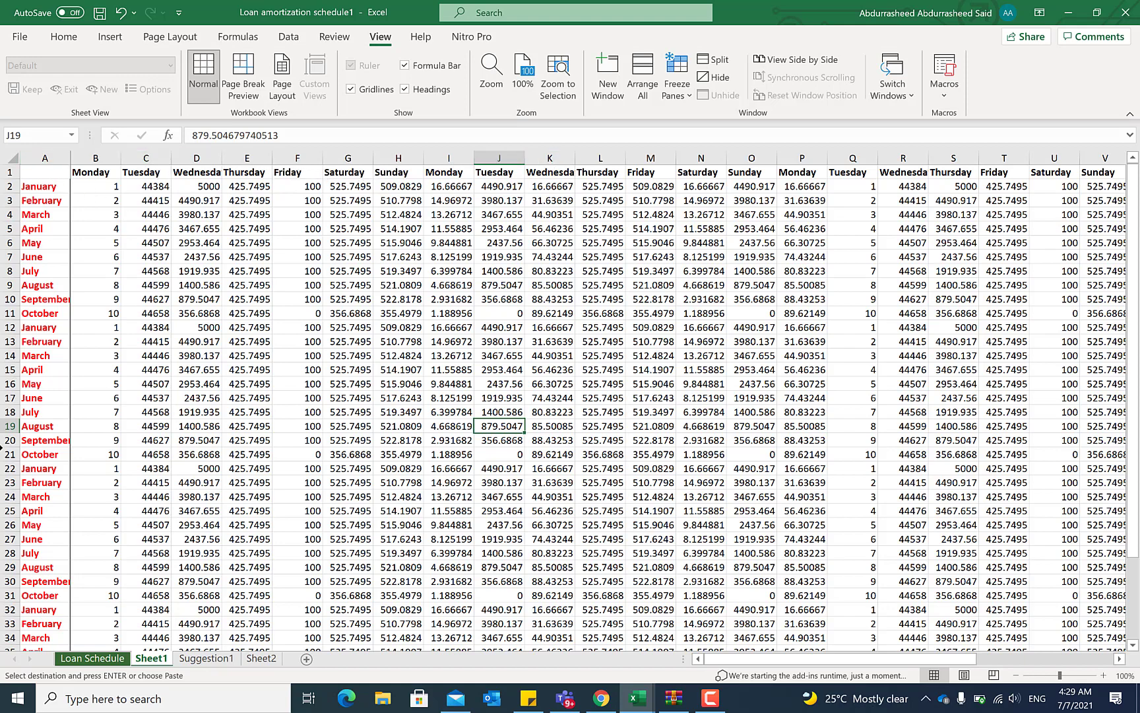
# - Examine the long data table on Sheet1 down to its last row and check how its day headers behave while scrolling
pyautogui.scroll(-4, 271, 287)
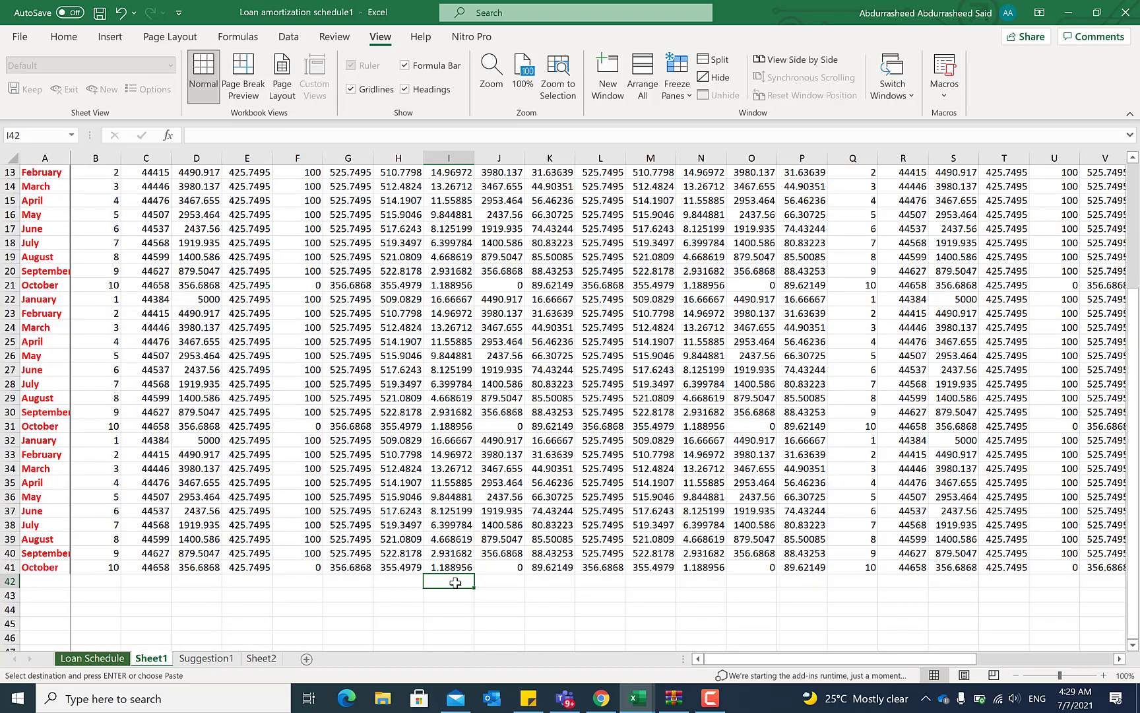
pyautogui.click(382, 584)
pyautogui.scroll(1, 420, 426)
pyautogui.scroll(3, 421, 425)
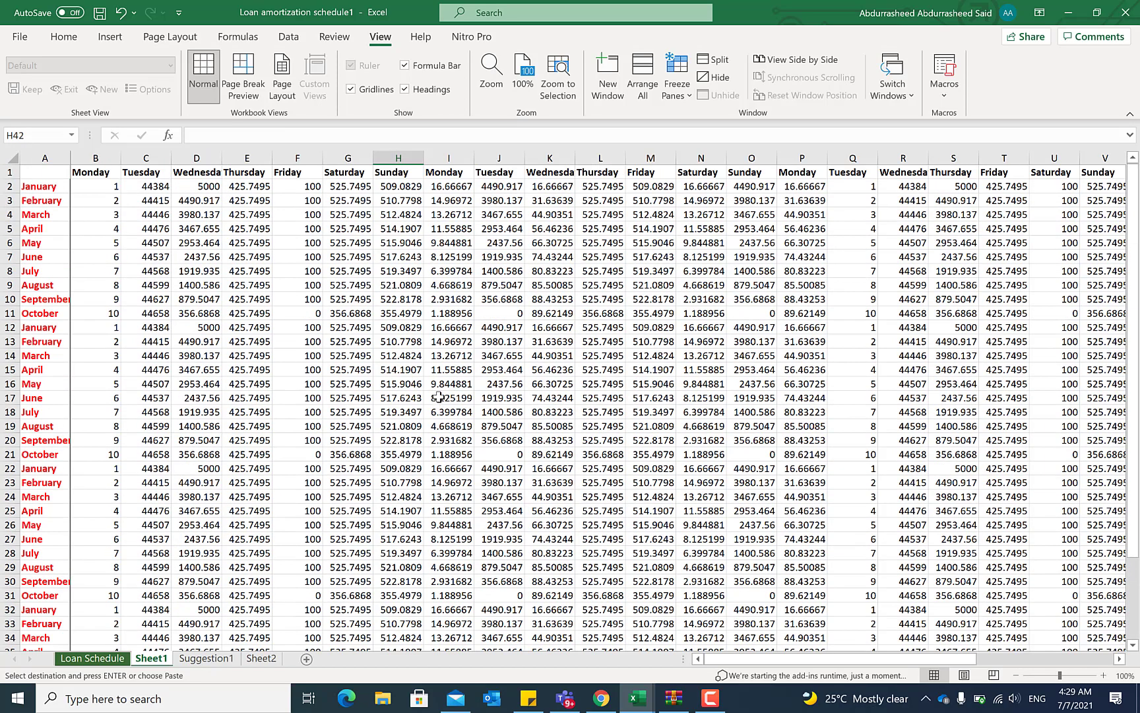
pyautogui.click(377, 173)
pyautogui.hotkey('ctrl', 'shift', 'Down')
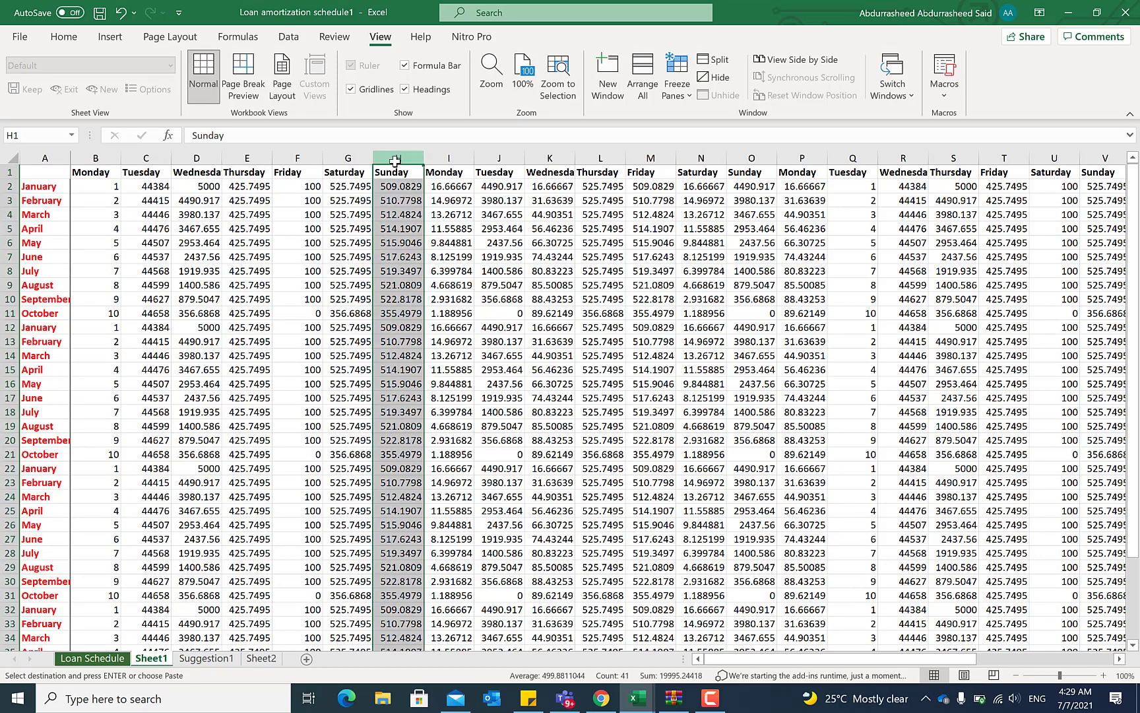
pyautogui.scroll(-4, 409, 400)
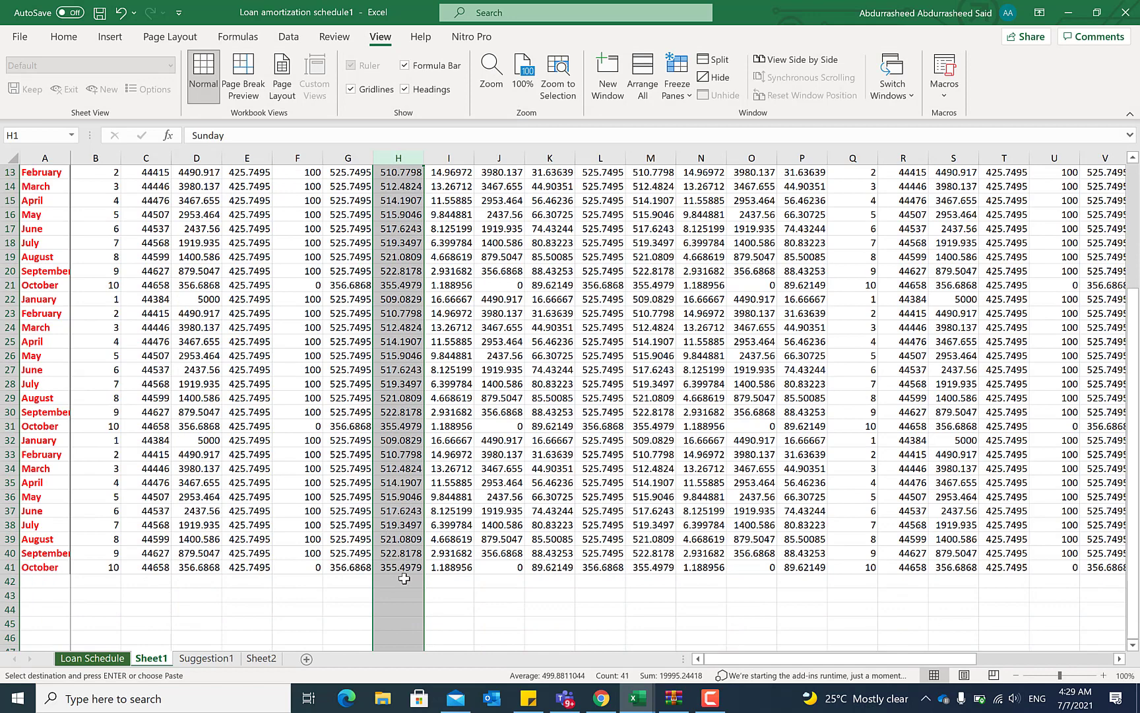
pyautogui.scroll(4, 409, 451)
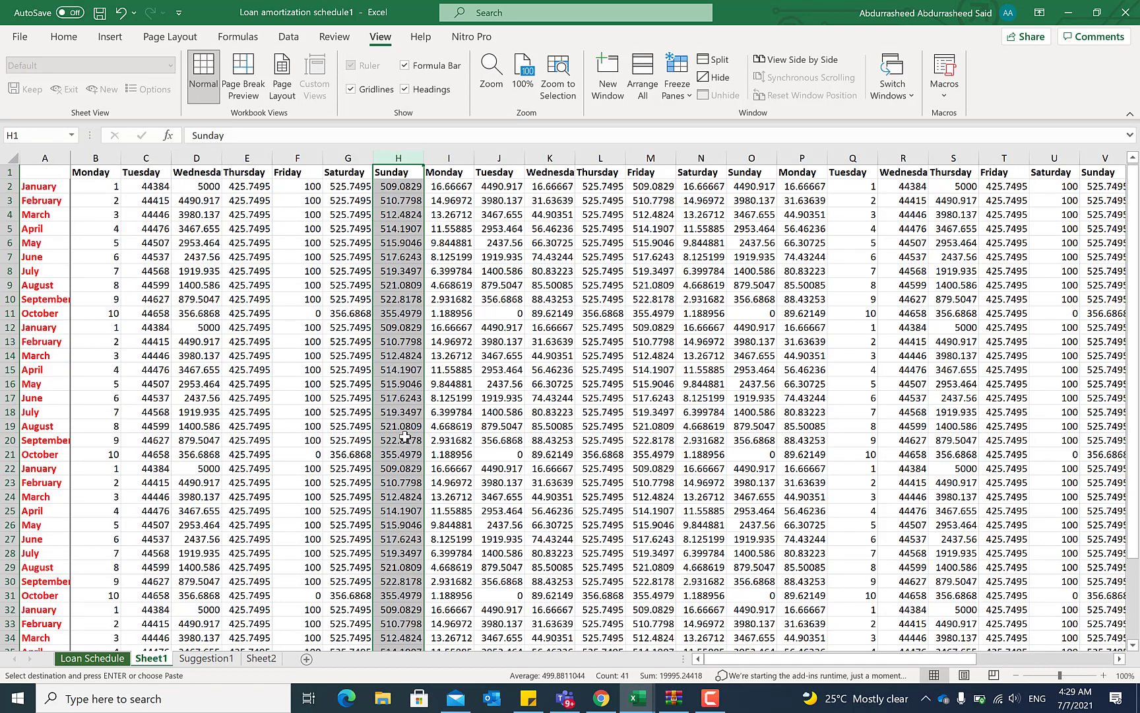
pyautogui.scroll(-1, 423, 343)
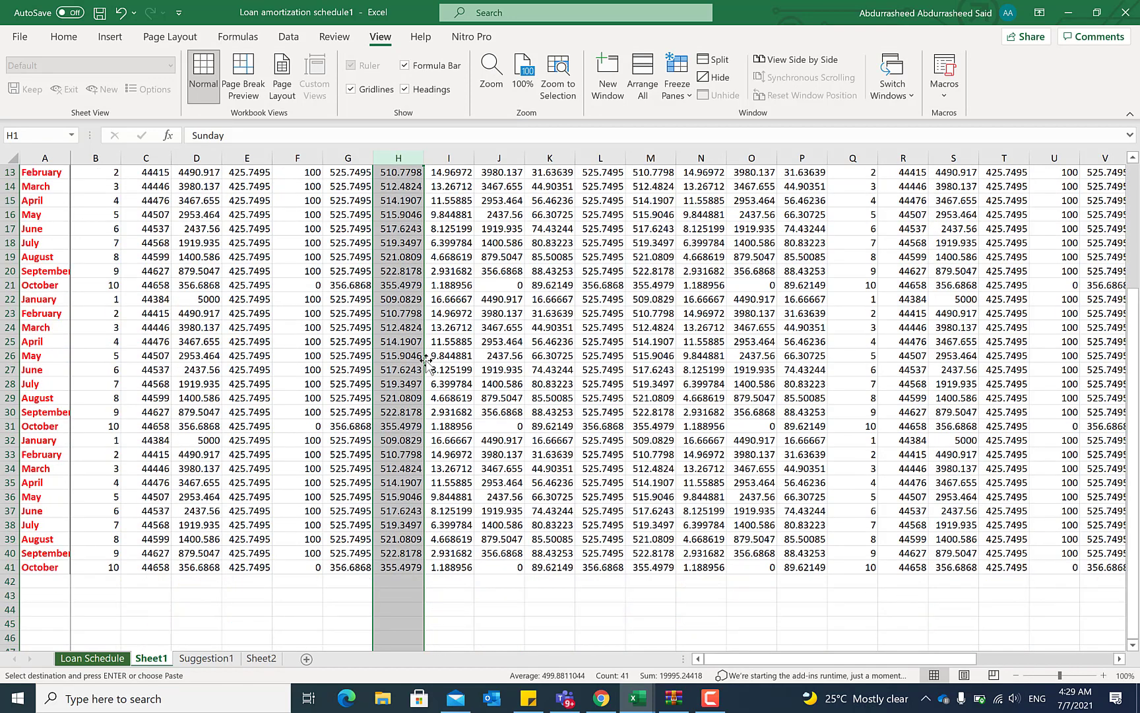
pyautogui.scroll(1, 426, 360)
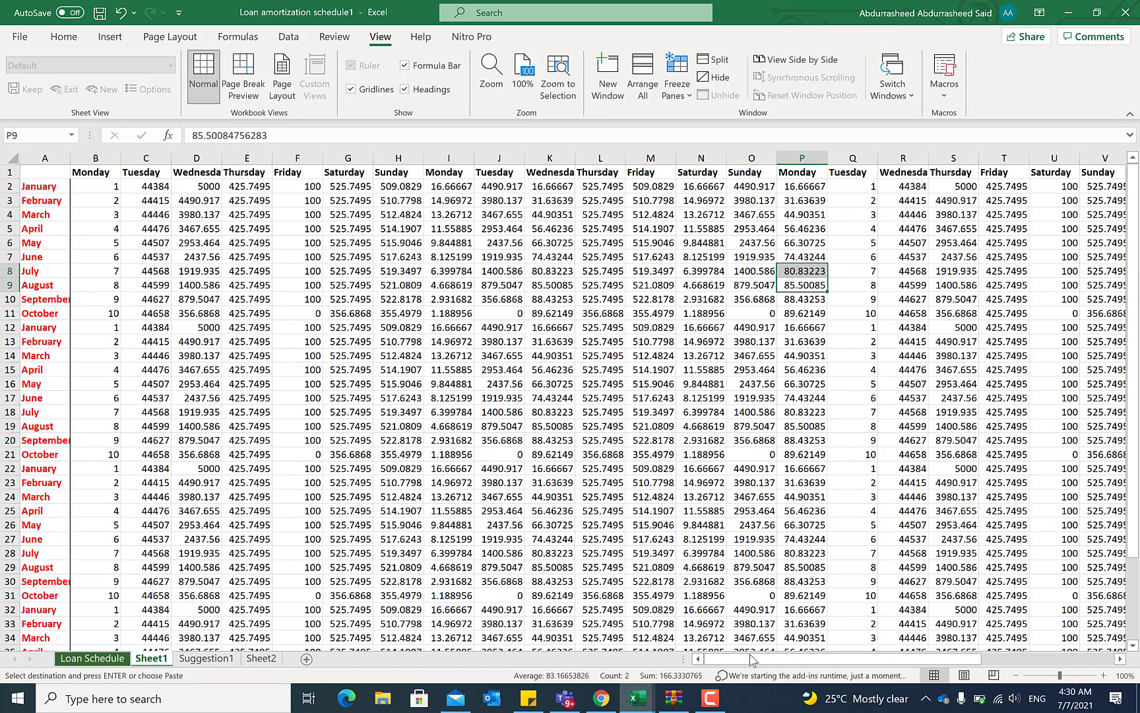
pyautogui.moveTo(744, 654); pyautogui.dragTo(712, 657)
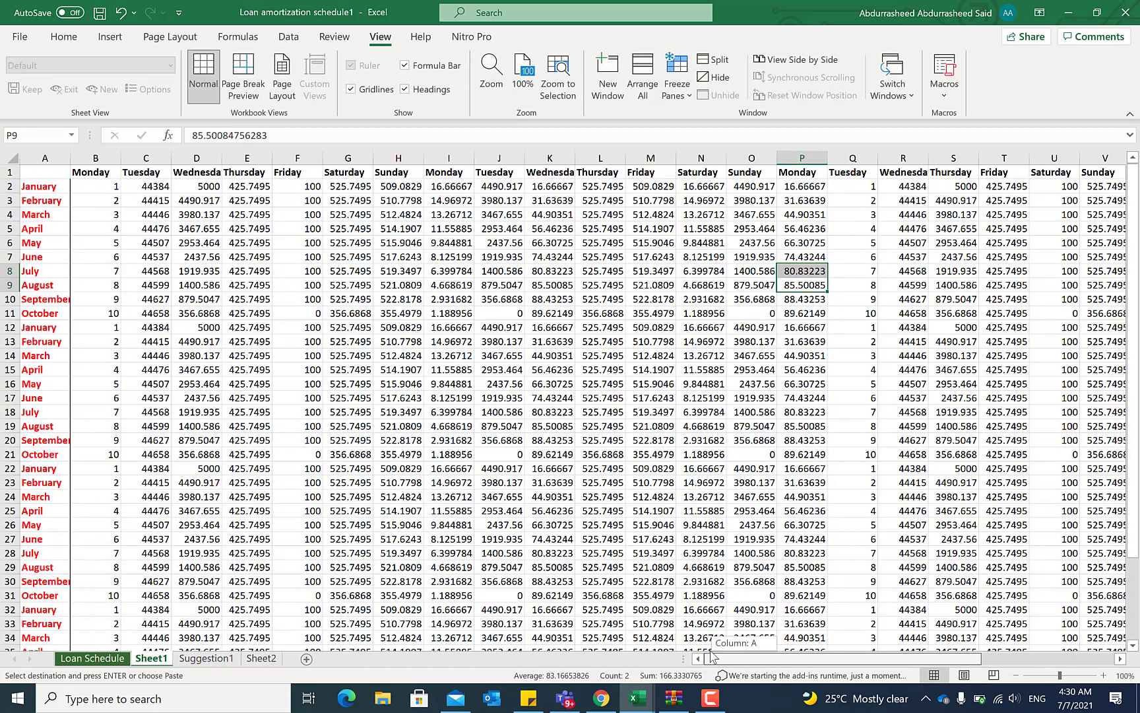
pyautogui.moveTo(742, 651); pyautogui.dragTo(702, 681)
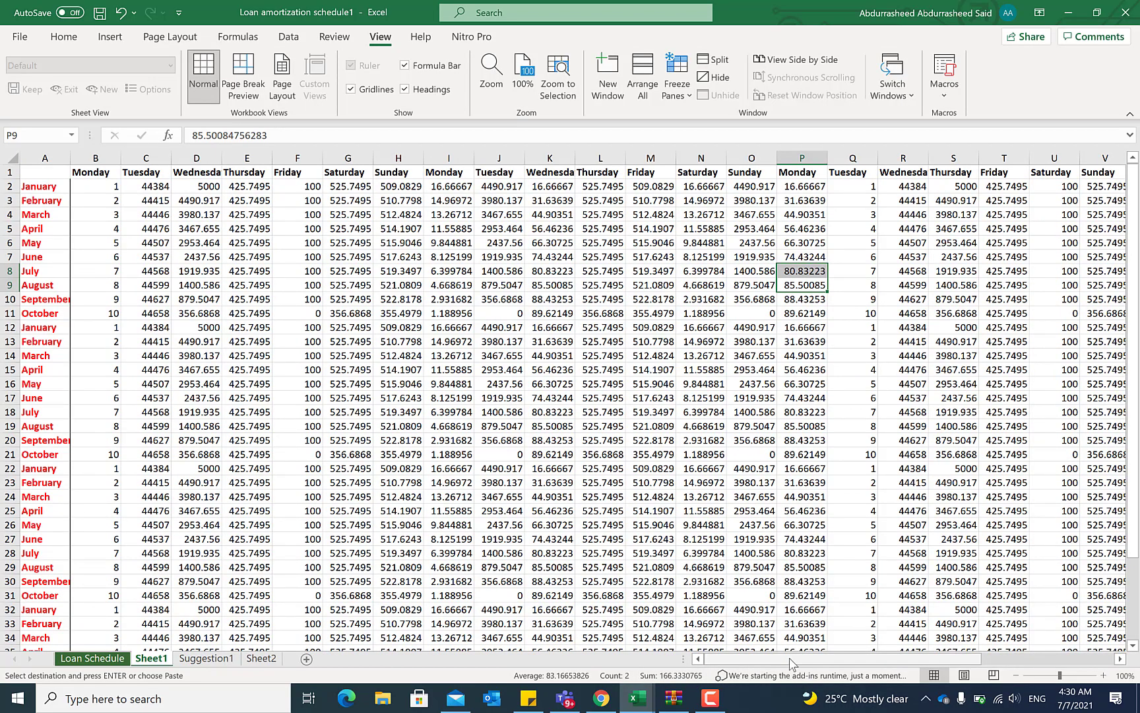
pyautogui.moveTo(792, 664); pyautogui.dragTo(731, 668)
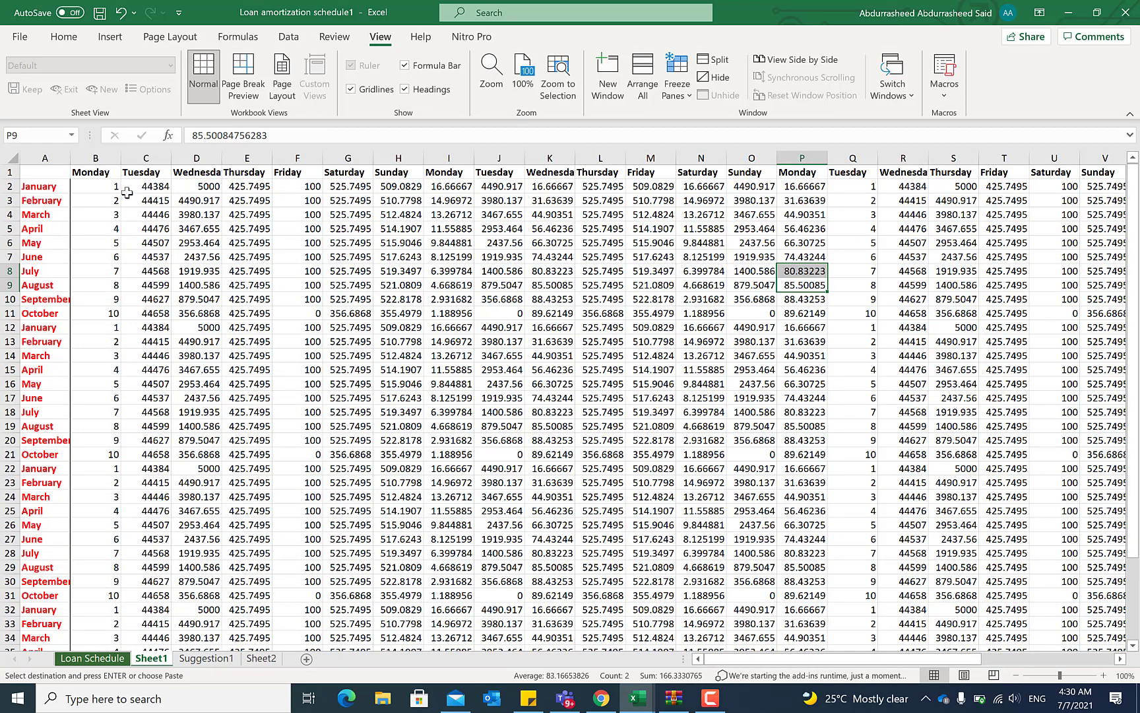
# - Freeze the top row of Sheet1 and check the day headers while moving down through the data
pyautogui.click(9, 172)
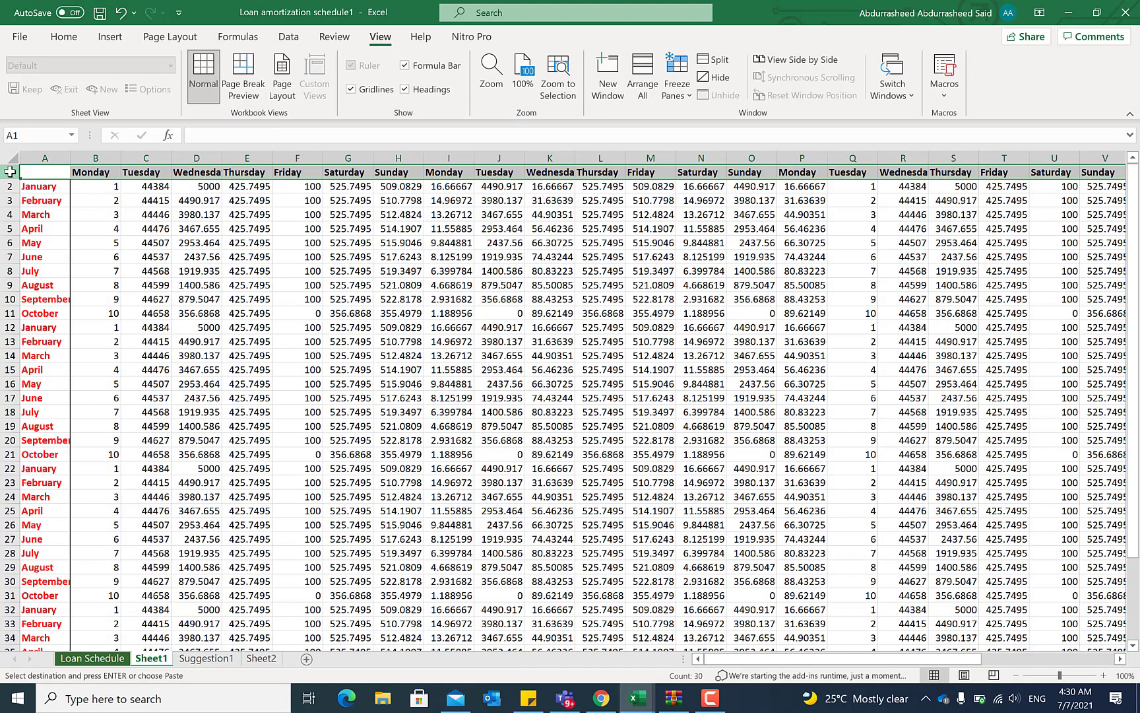
pyautogui.click(43, 158)
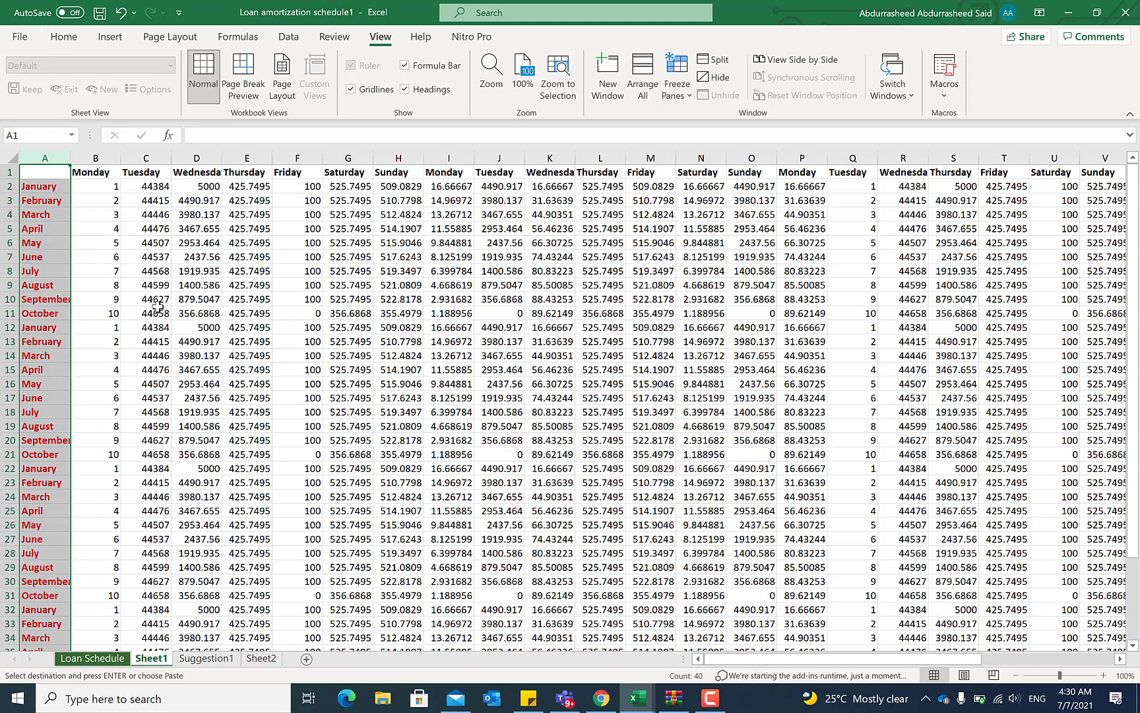
pyautogui.click(65, 38)
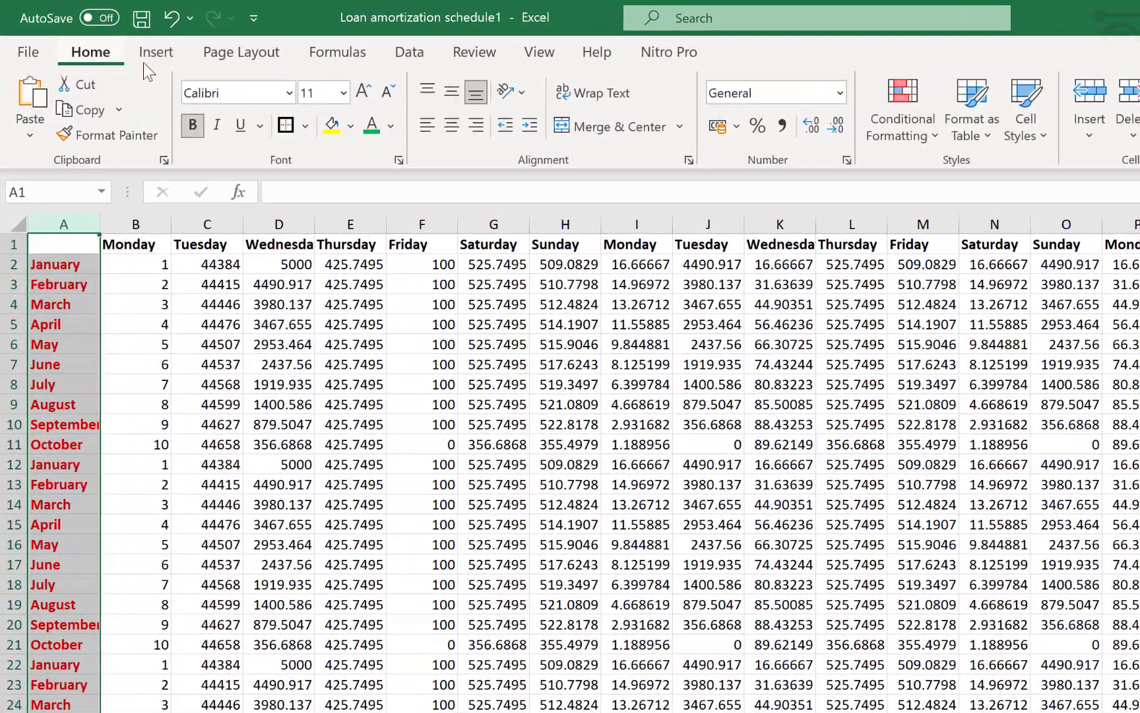
pyautogui.click(557, 51)
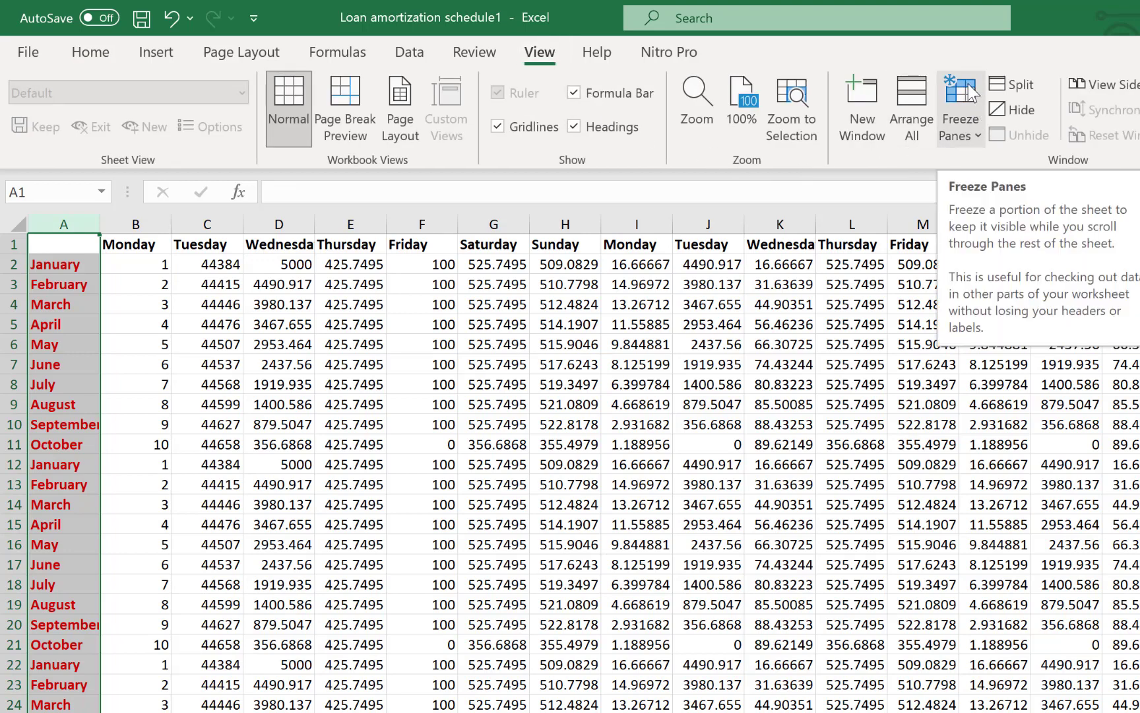
pyautogui.click(979, 133)
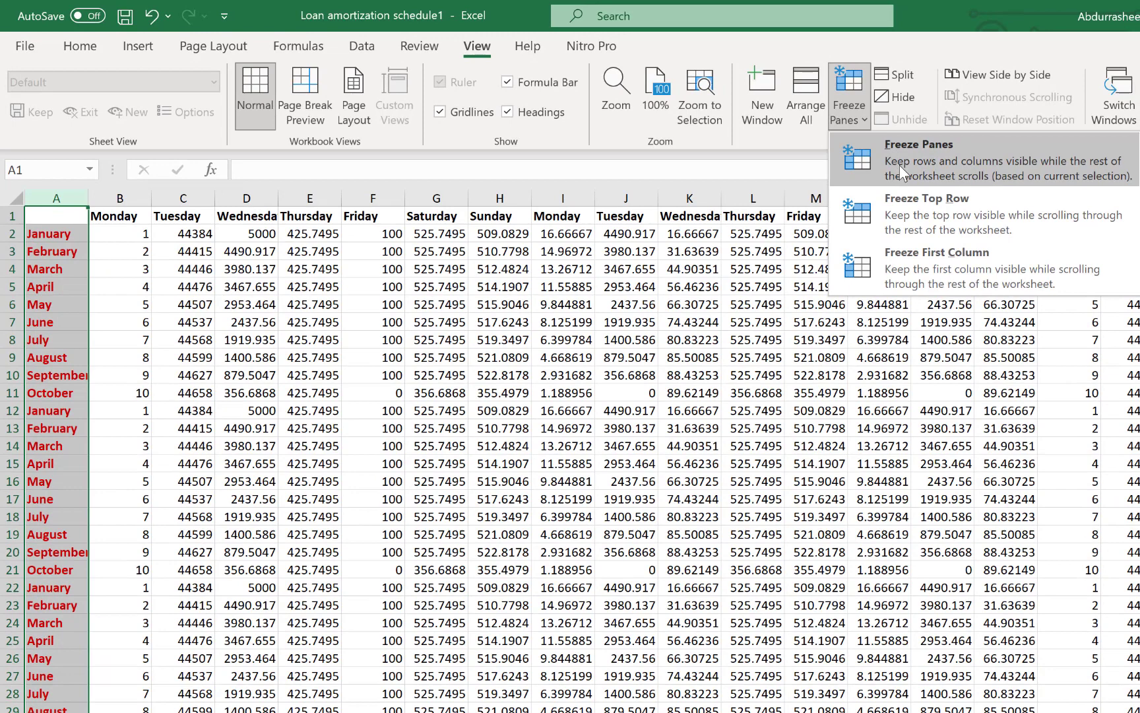
pyautogui.click(911, 209)
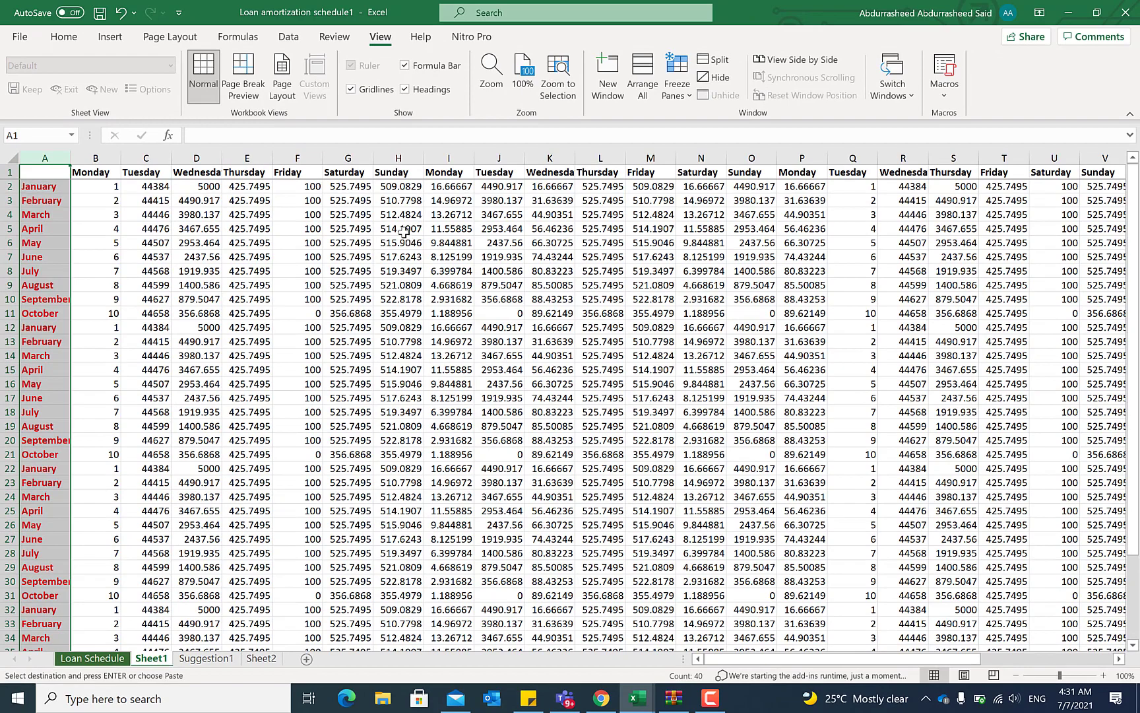
pyautogui.scroll(-3, 403, 231)
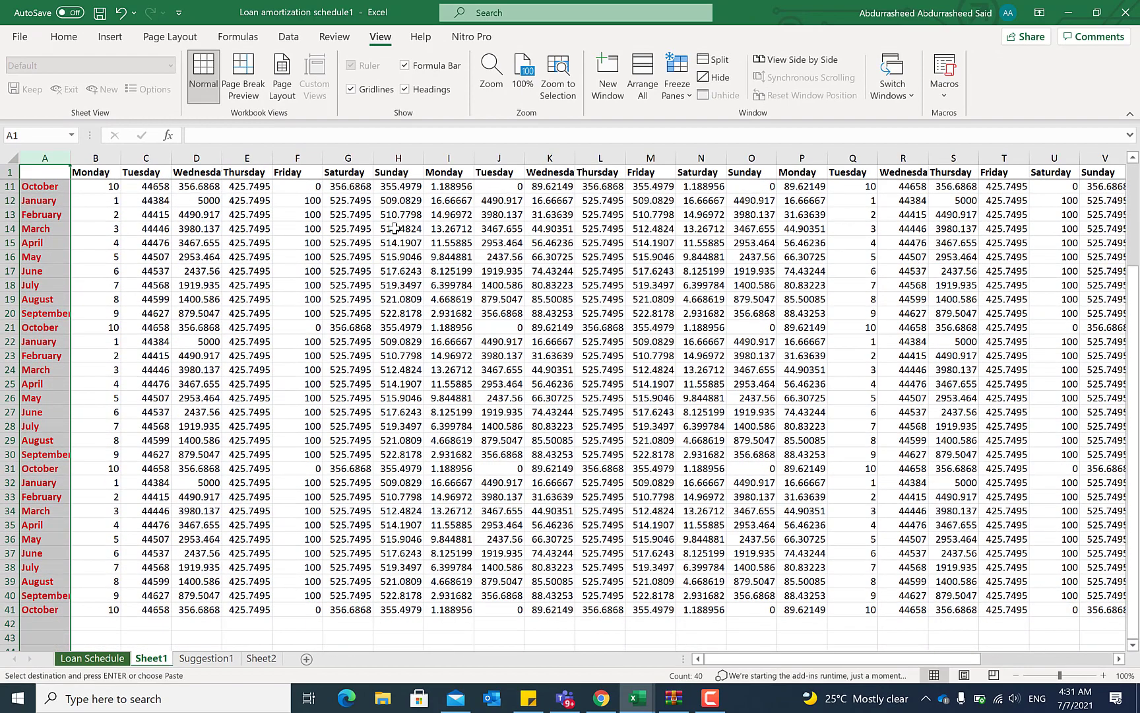
pyautogui.scroll(-1, 394, 228)
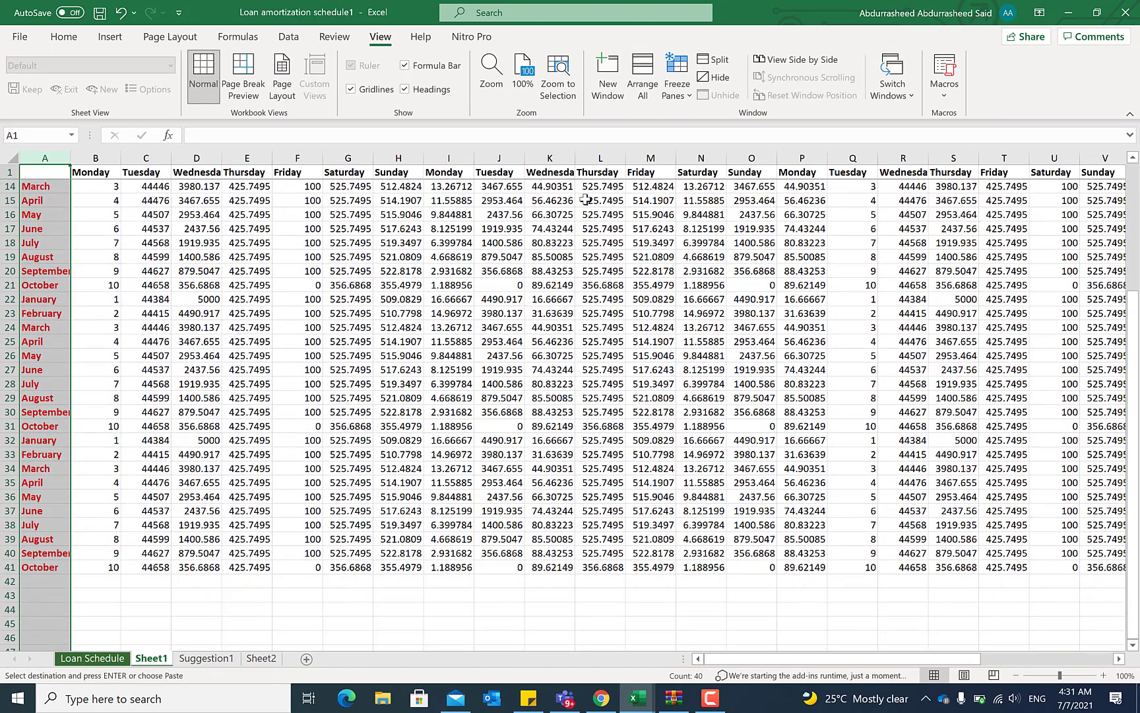
pyautogui.scroll(-1, 419, 396)
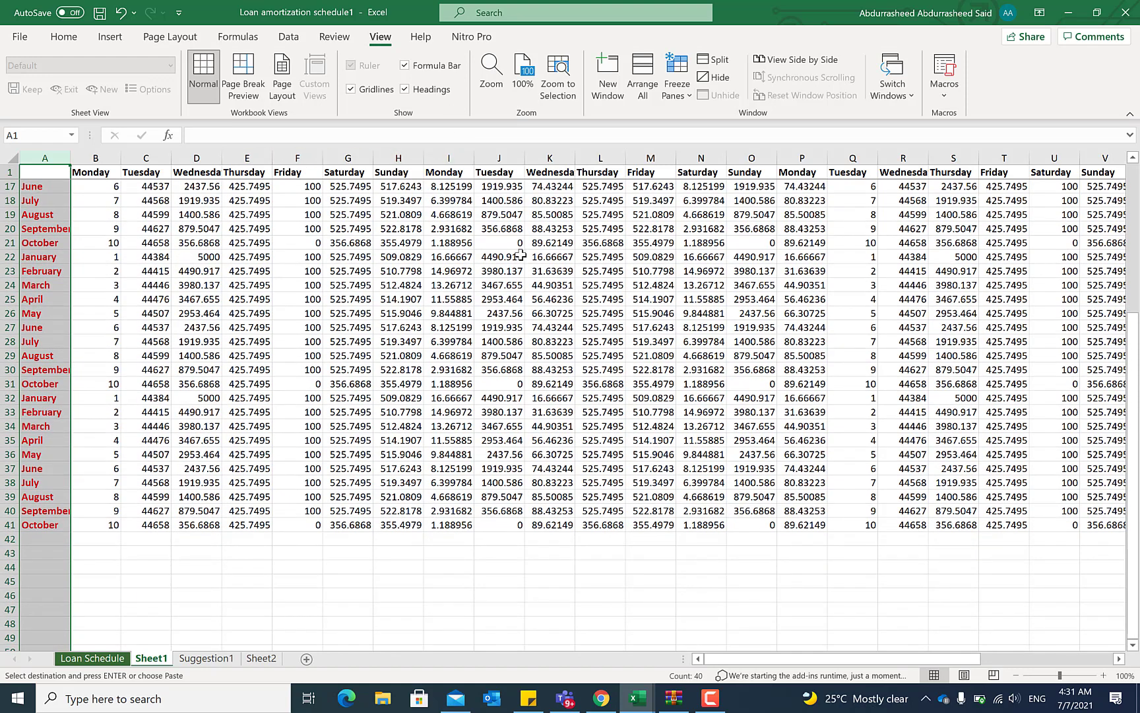
pyautogui.scroll(5, 528, 238)
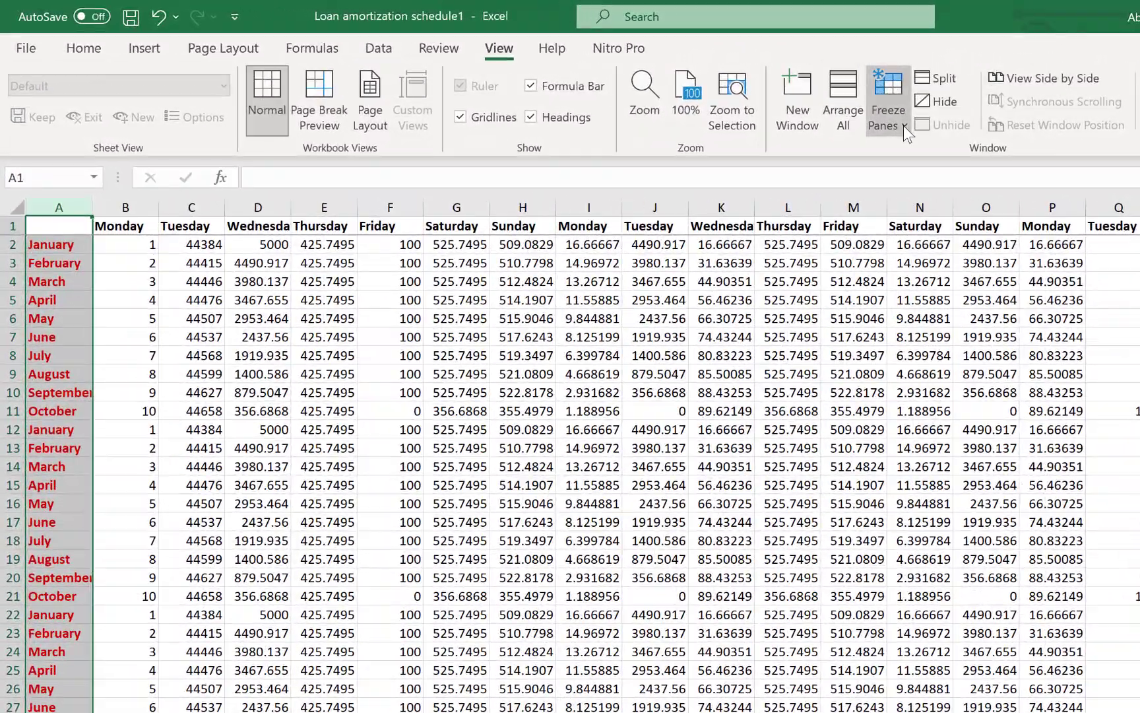
# - Freeze the first column of Sheet1, check it with horizontal scrolling, and unfreeze the panes
pyautogui.click(688, 96)
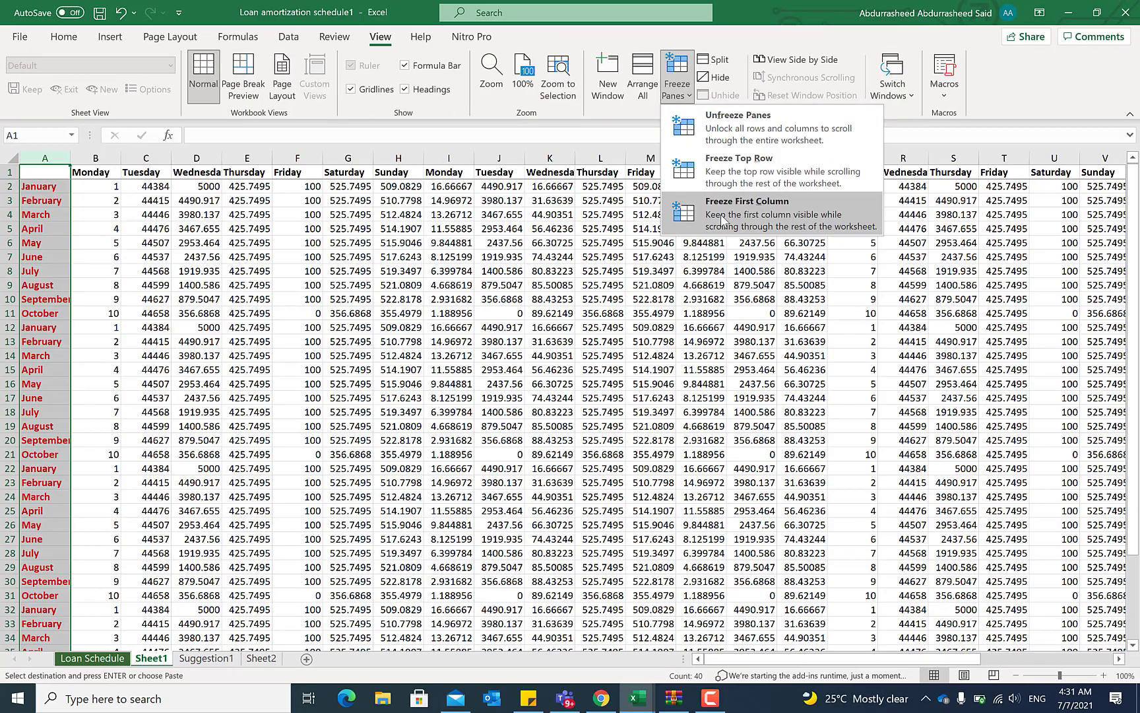
pyautogui.click(724, 220)
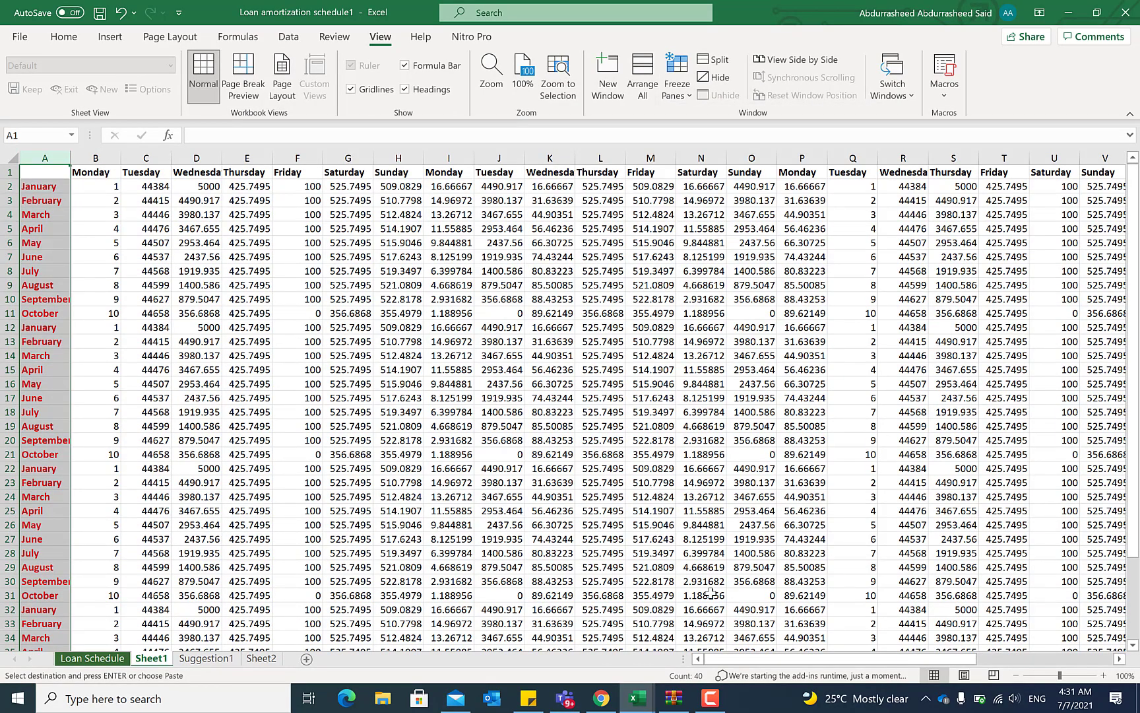
pyautogui.moveTo(764, 658)
pyautogui.mouseDown()
pyautogui.moveTo(876, 662)
pyautogui.moveTo(756, 660)
pyautogui.mouseUp()
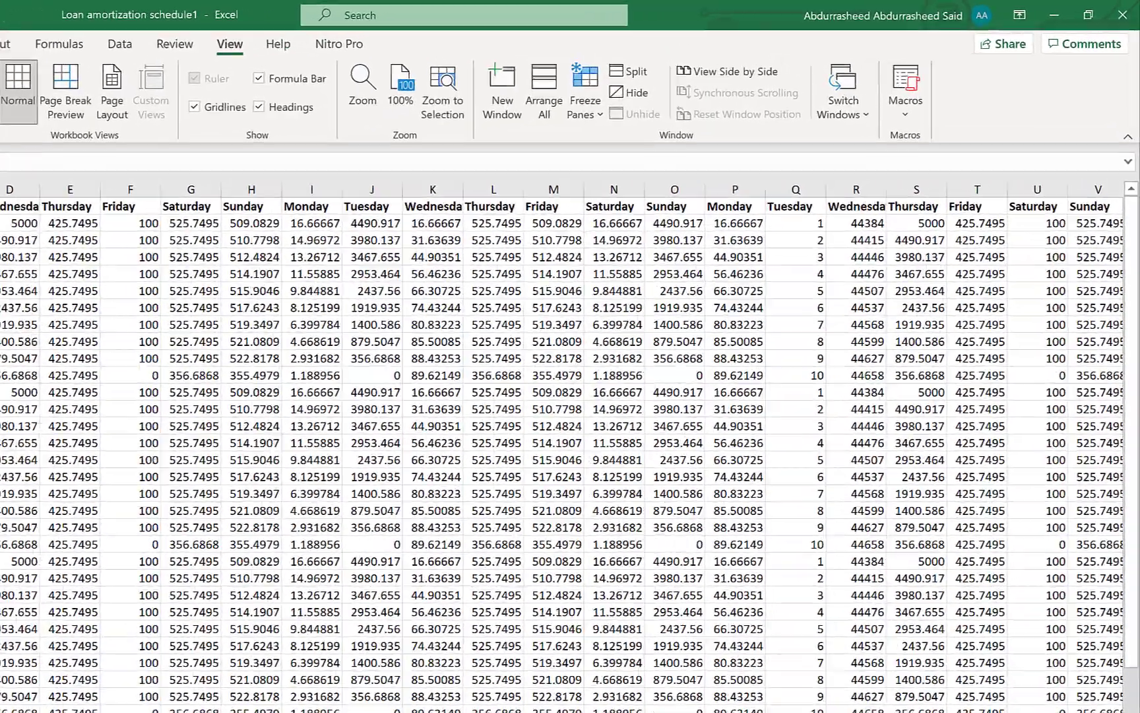
pyautogui.click(591, 111)
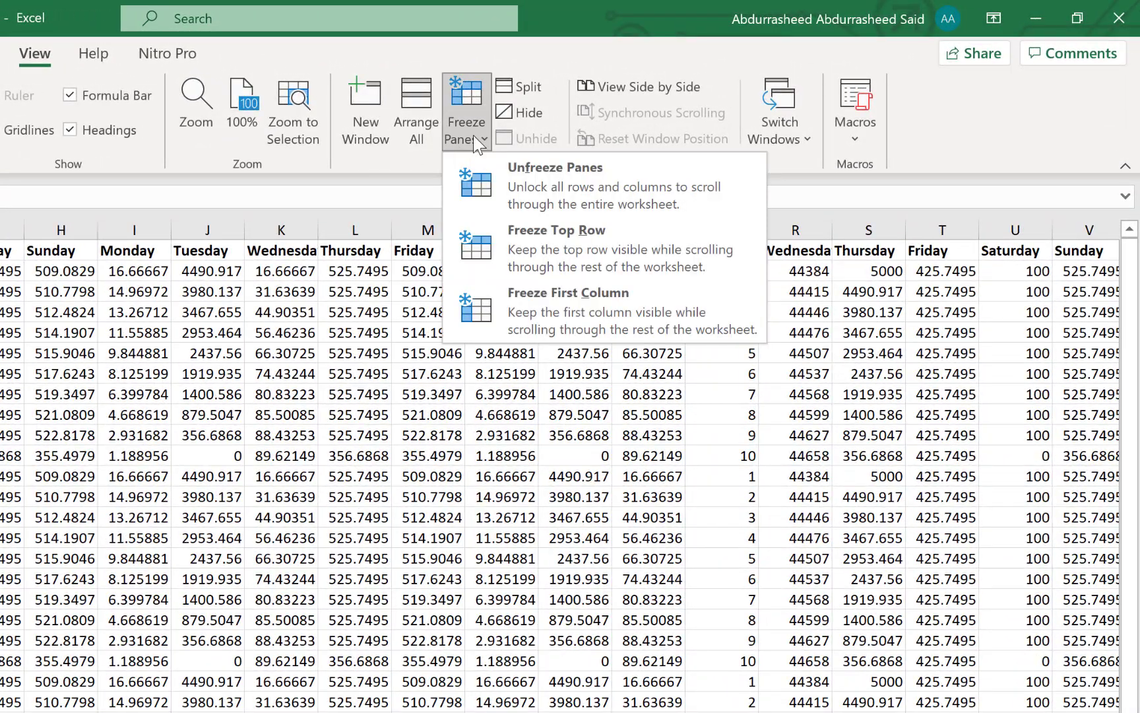
pyautogui.click(535, 179)
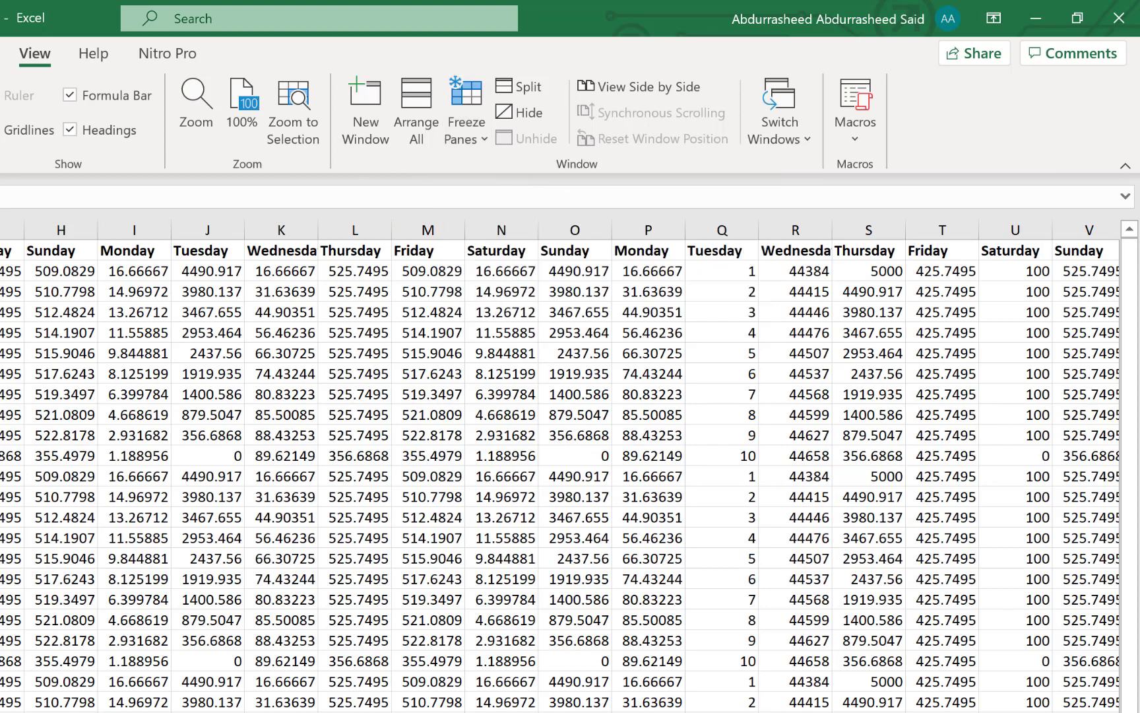